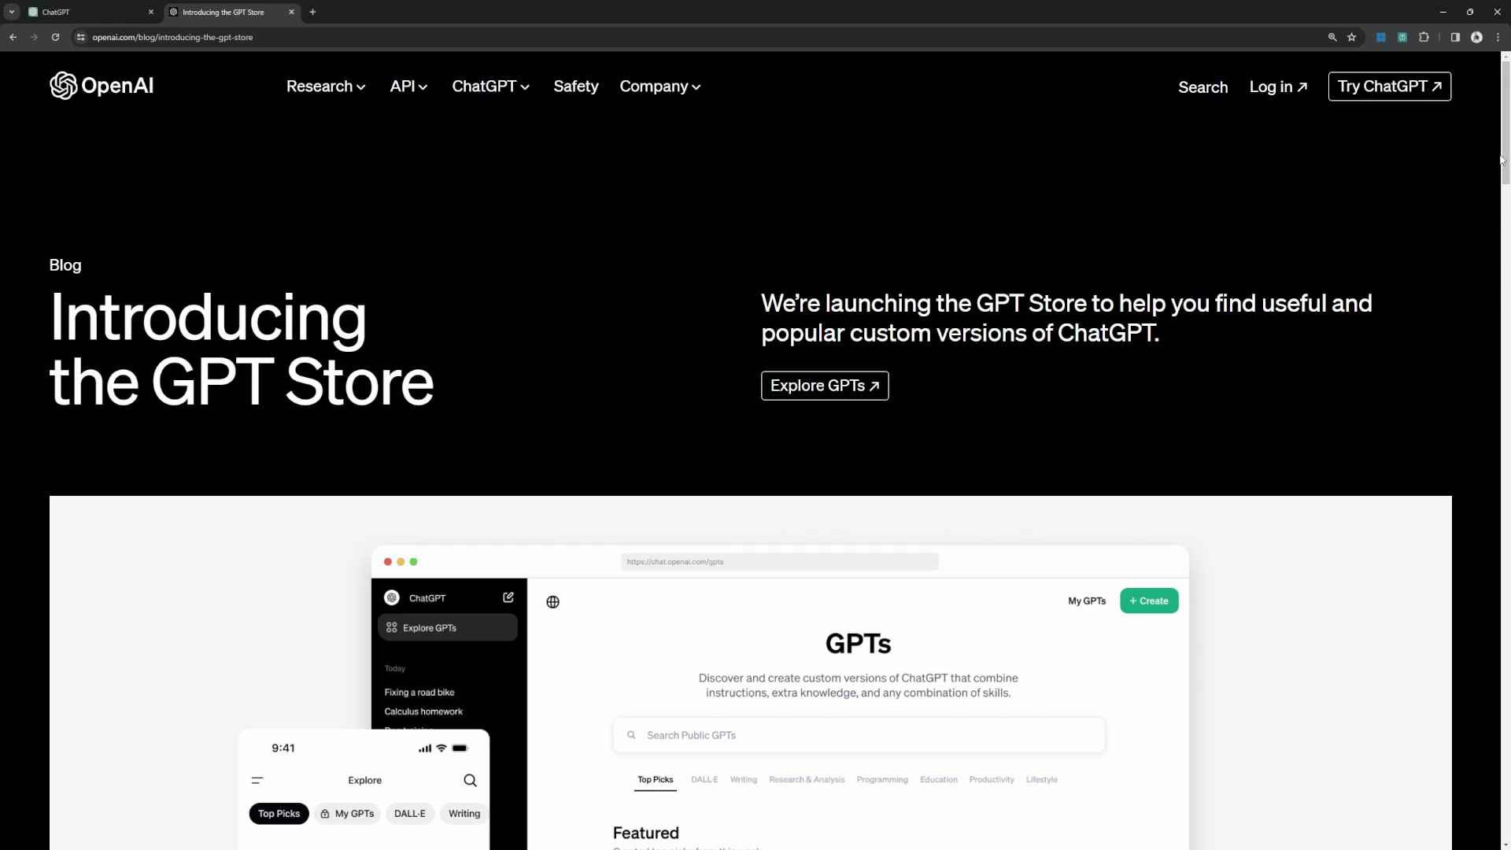
drag(1502, 160, 1506, 379)
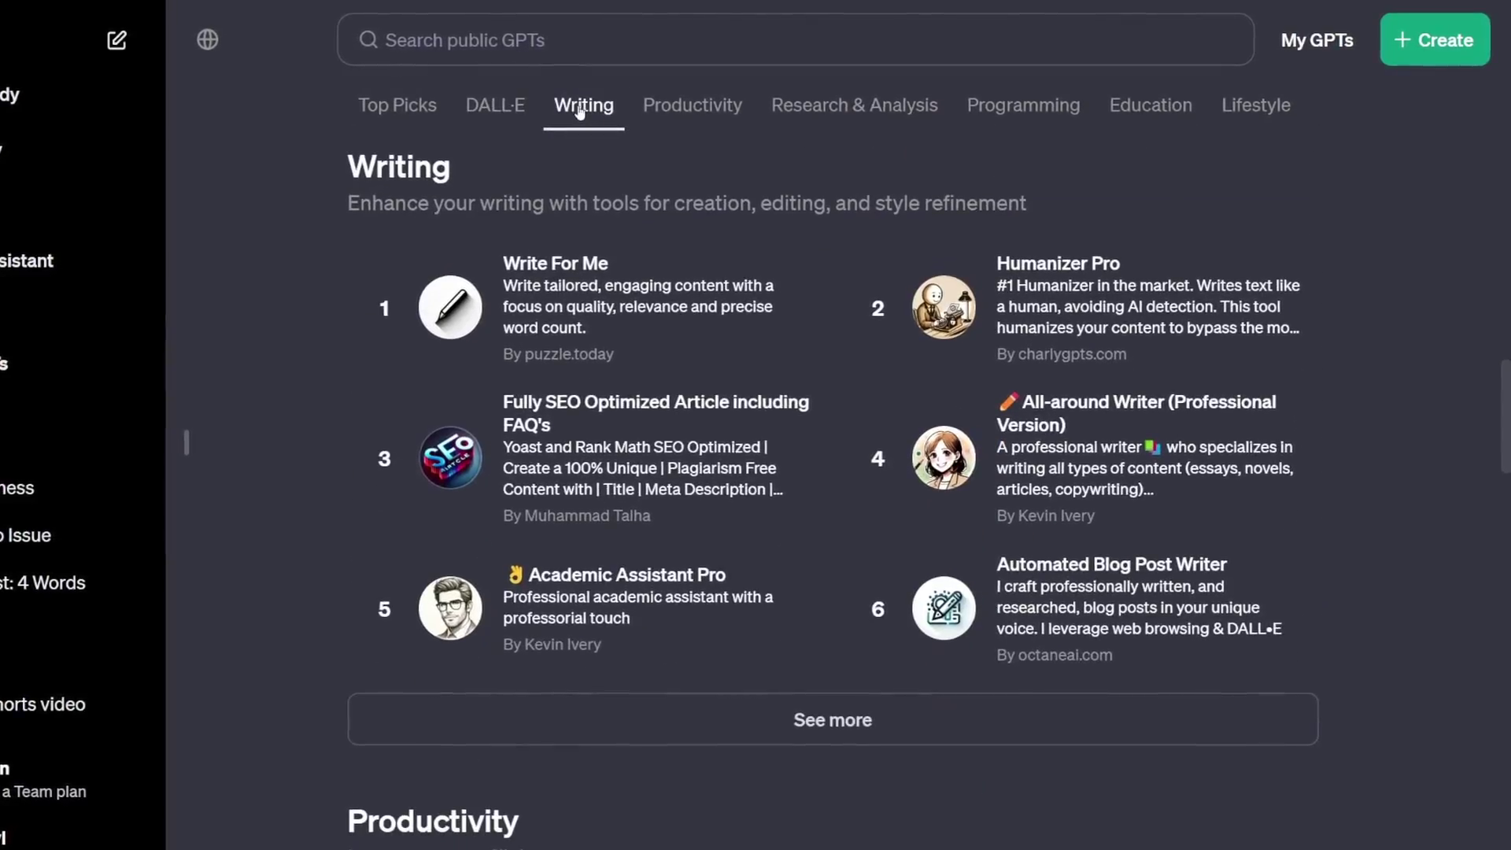
Browse the GPT store categories: Productivity, Research & Analysis, Programming, Education and Lifestyle
click(697, 109)
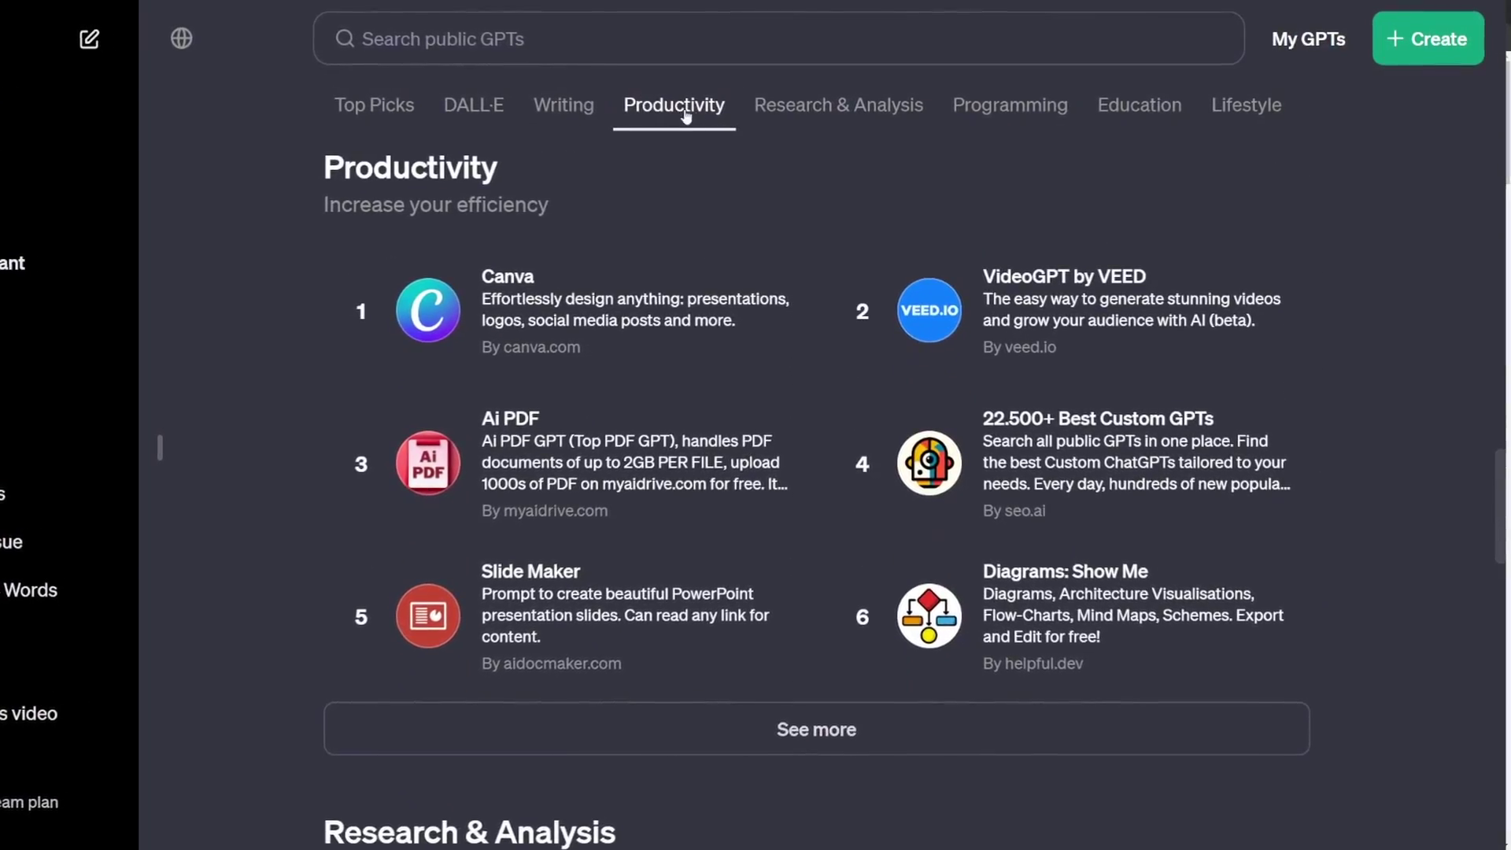
click(783, 109)
click(969, 108)
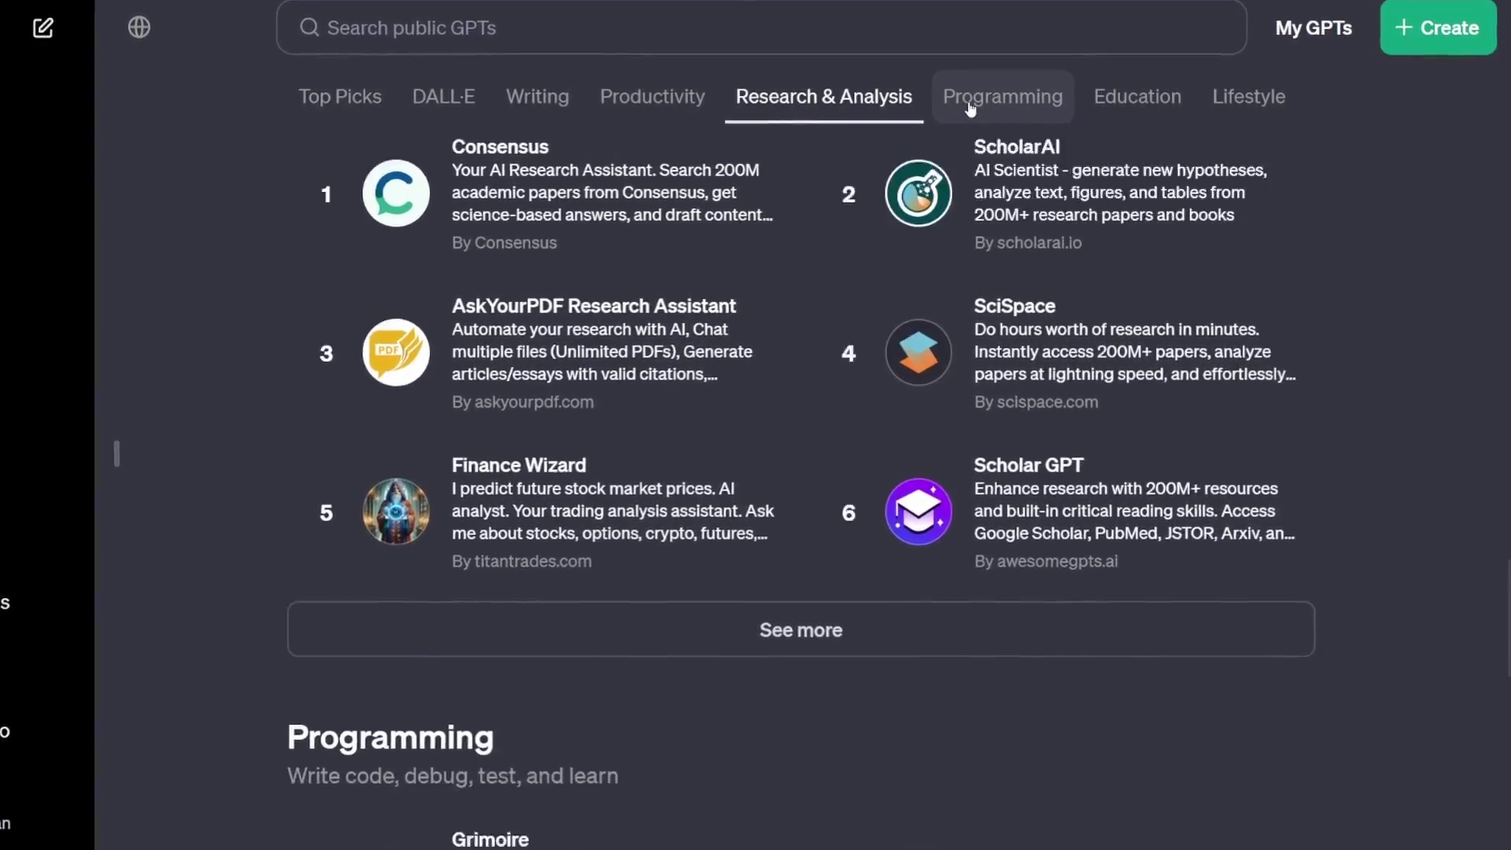
click(1135, 105)
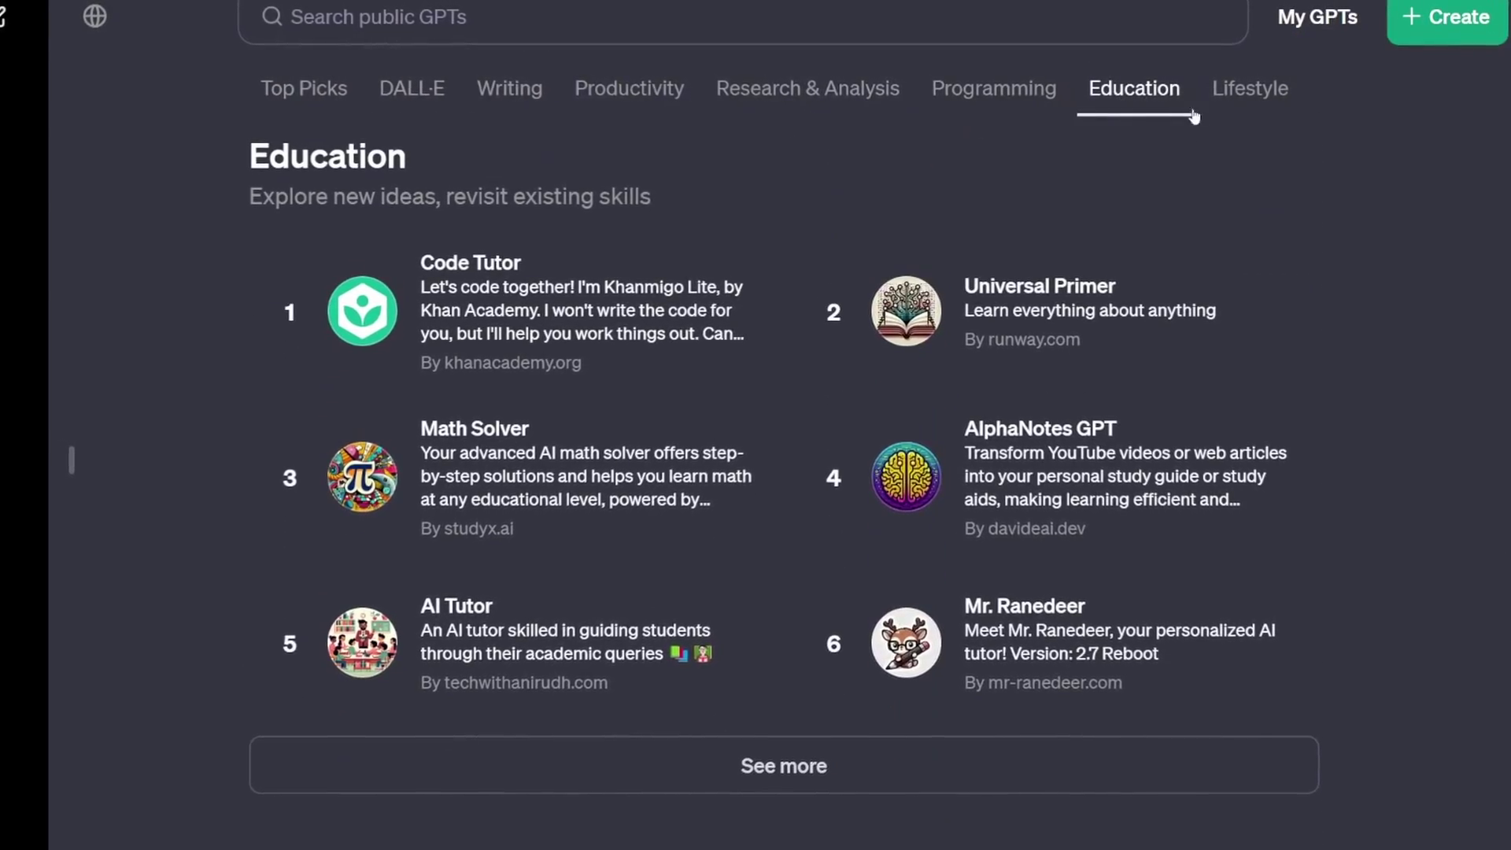
click(1238, 94)
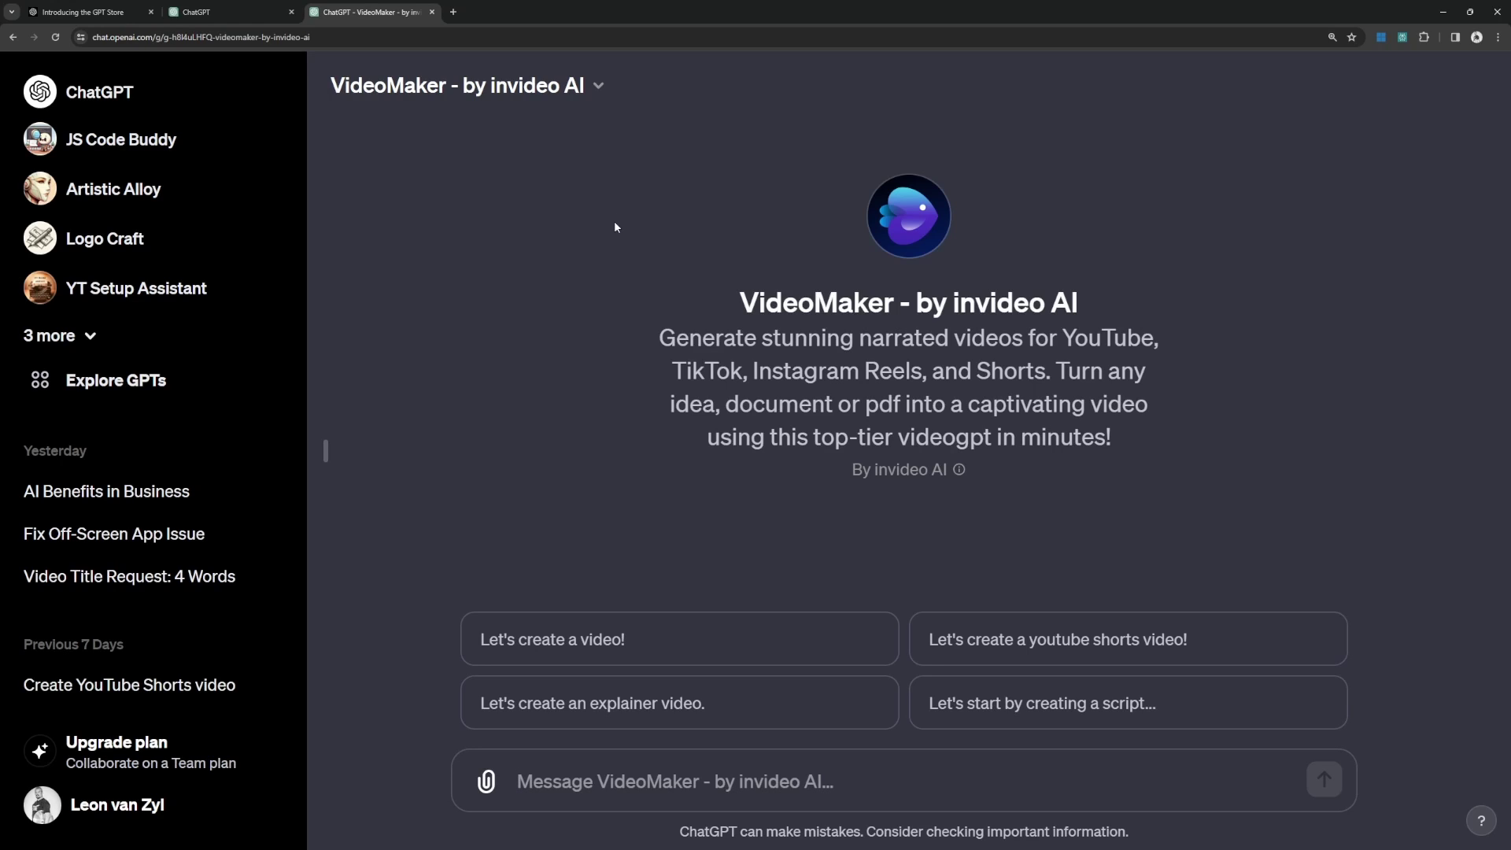
click(135, 389)
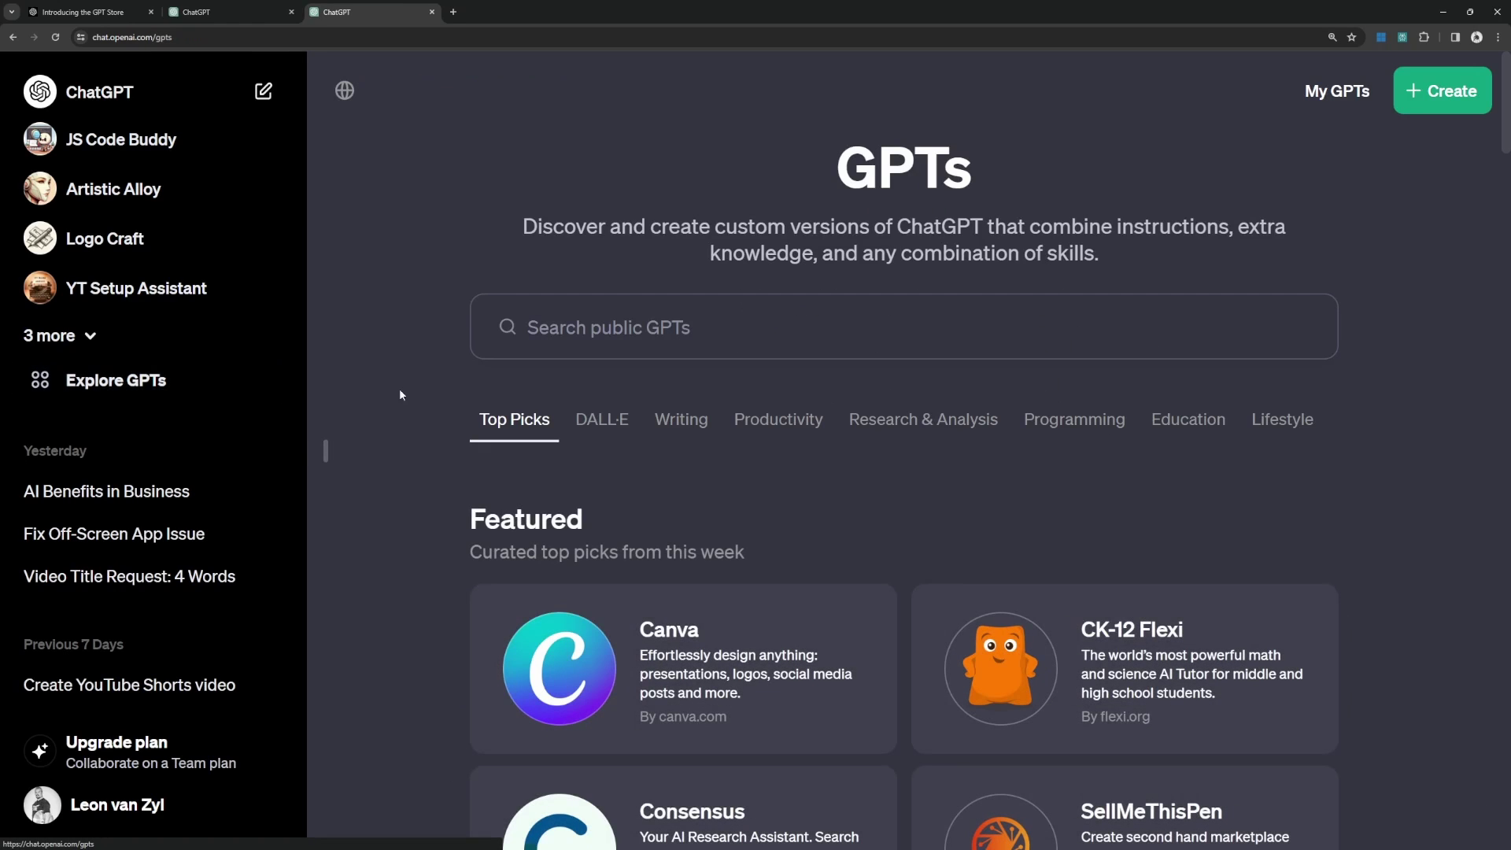
click(532, 336)
text(lnvideo)
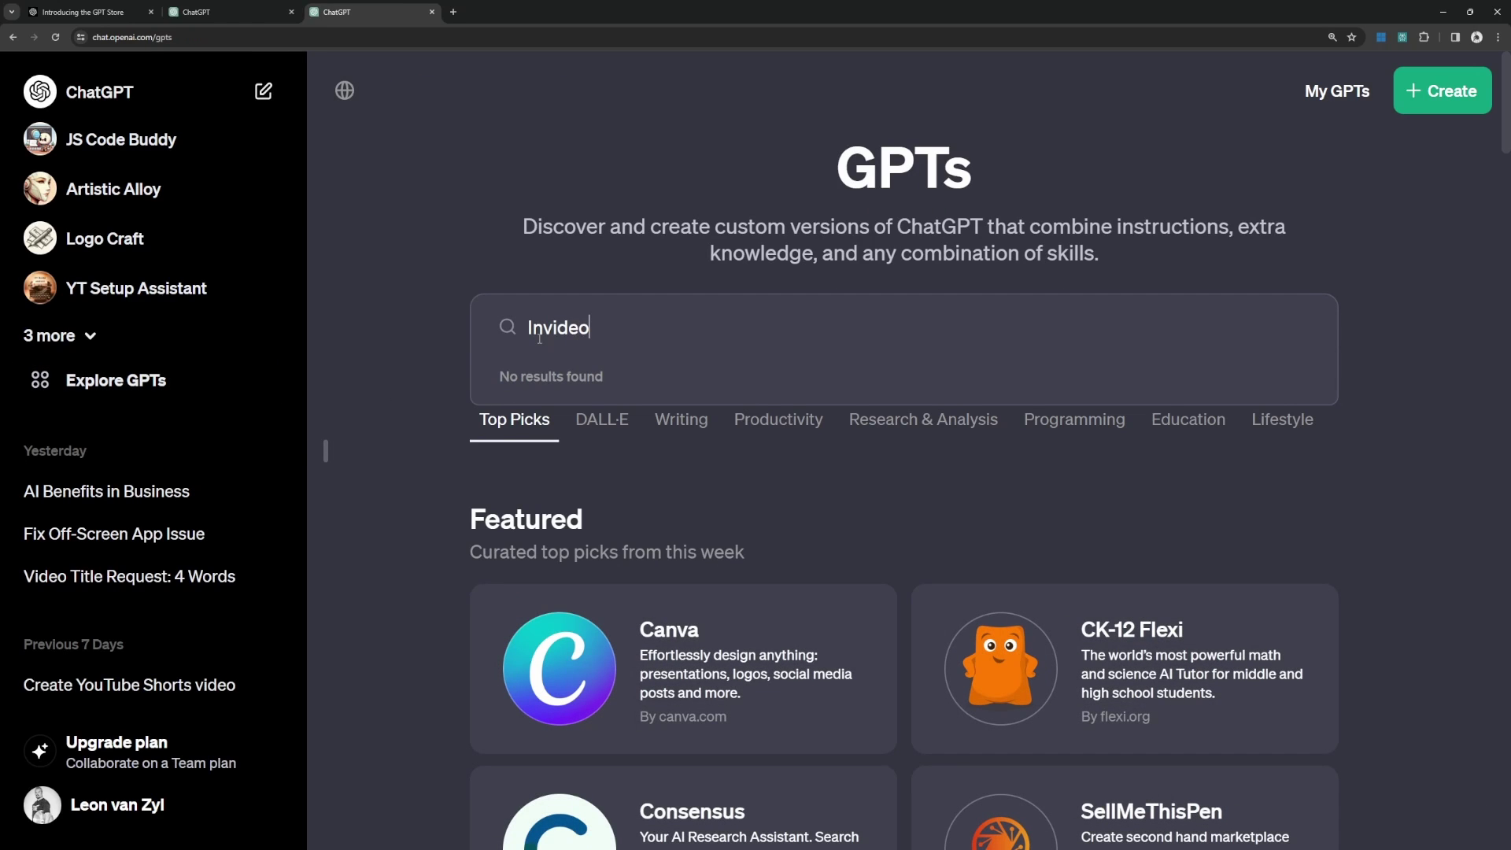
text( AI)
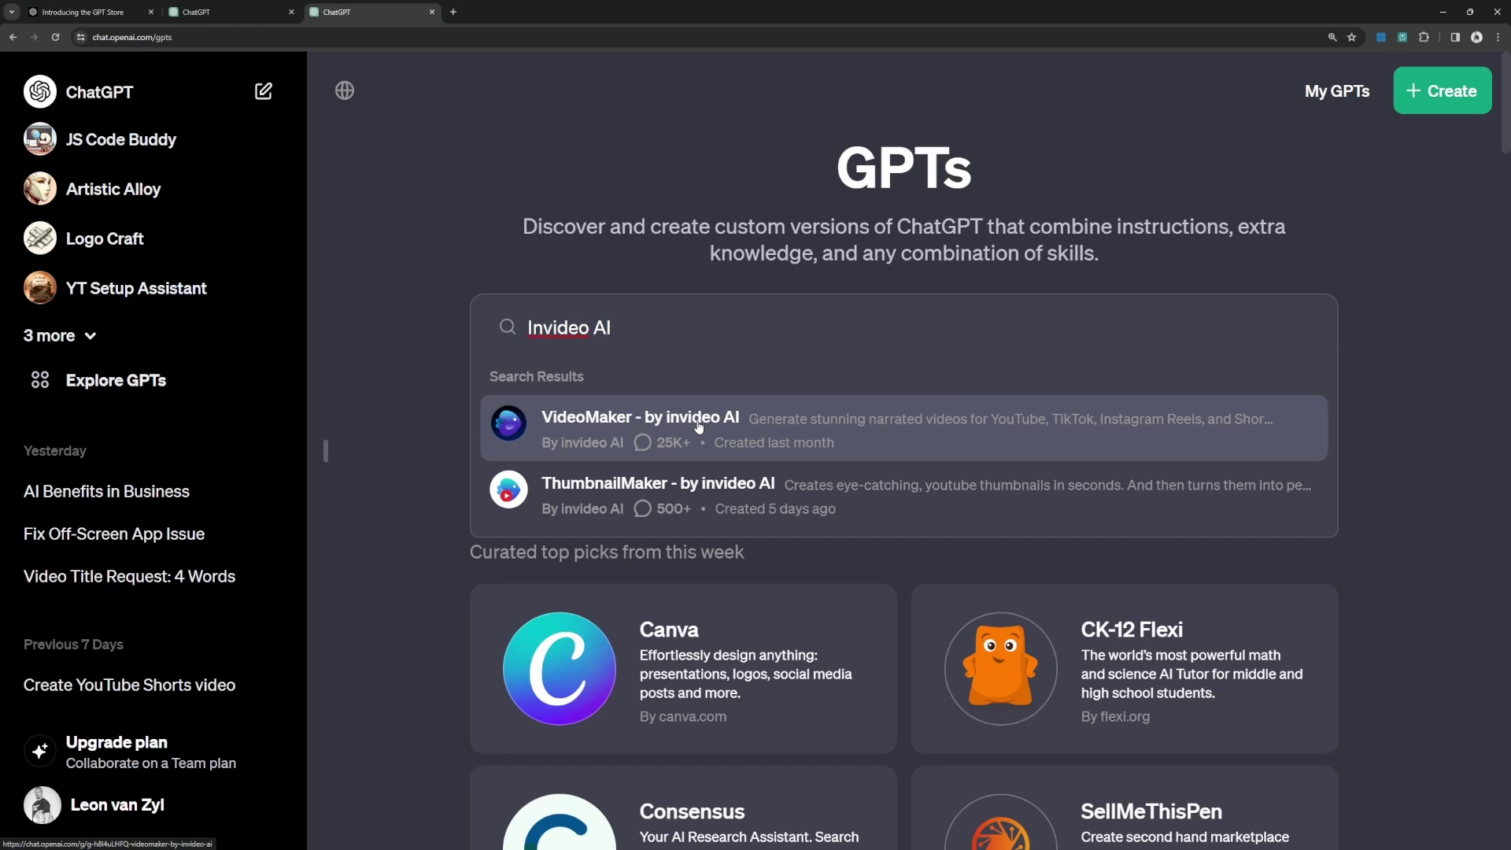
click(658, 452)
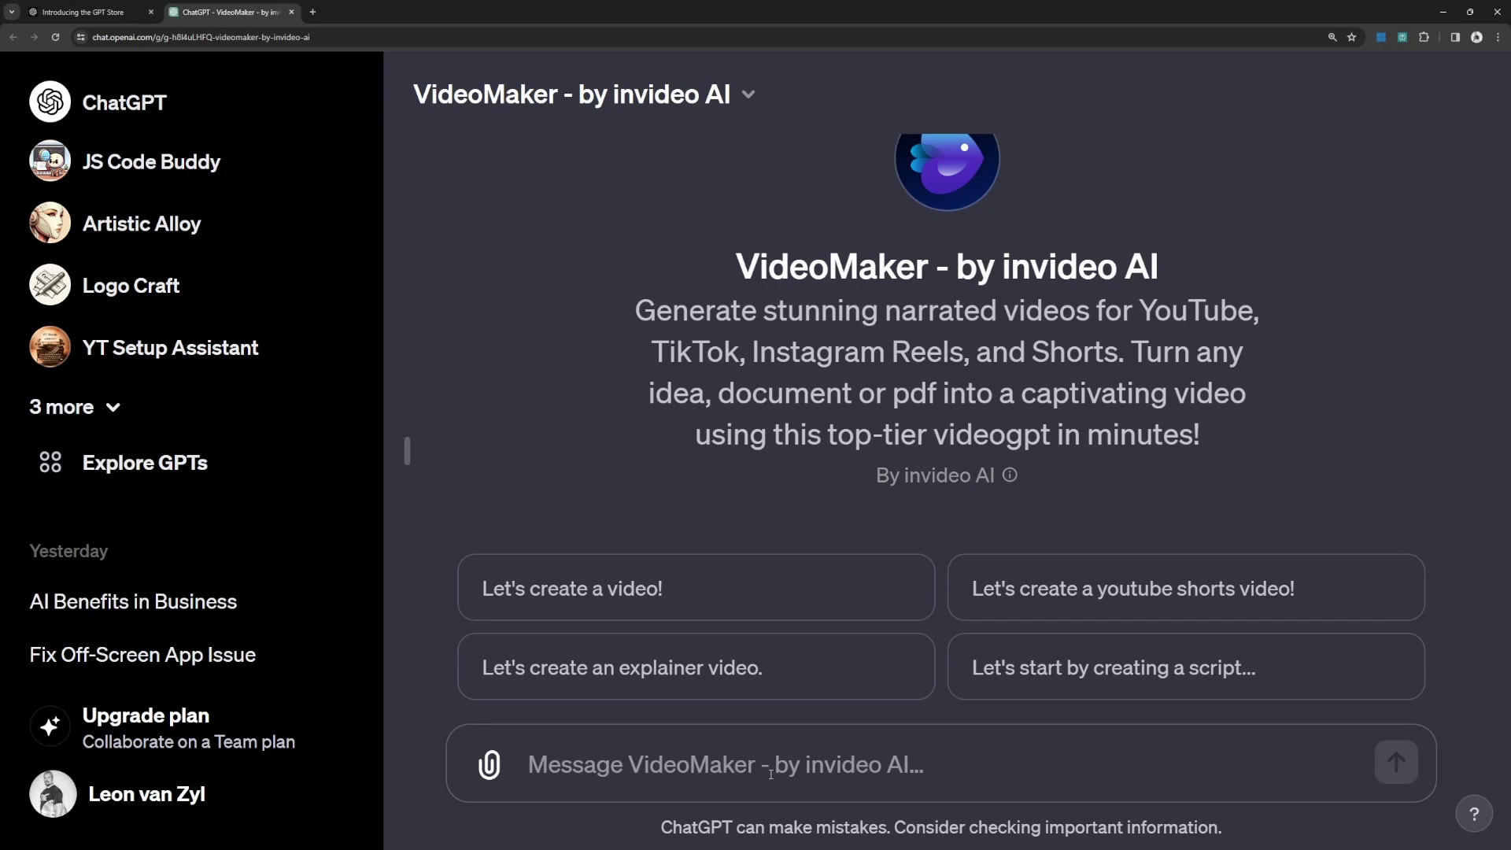
text(Create a Youtube Short)
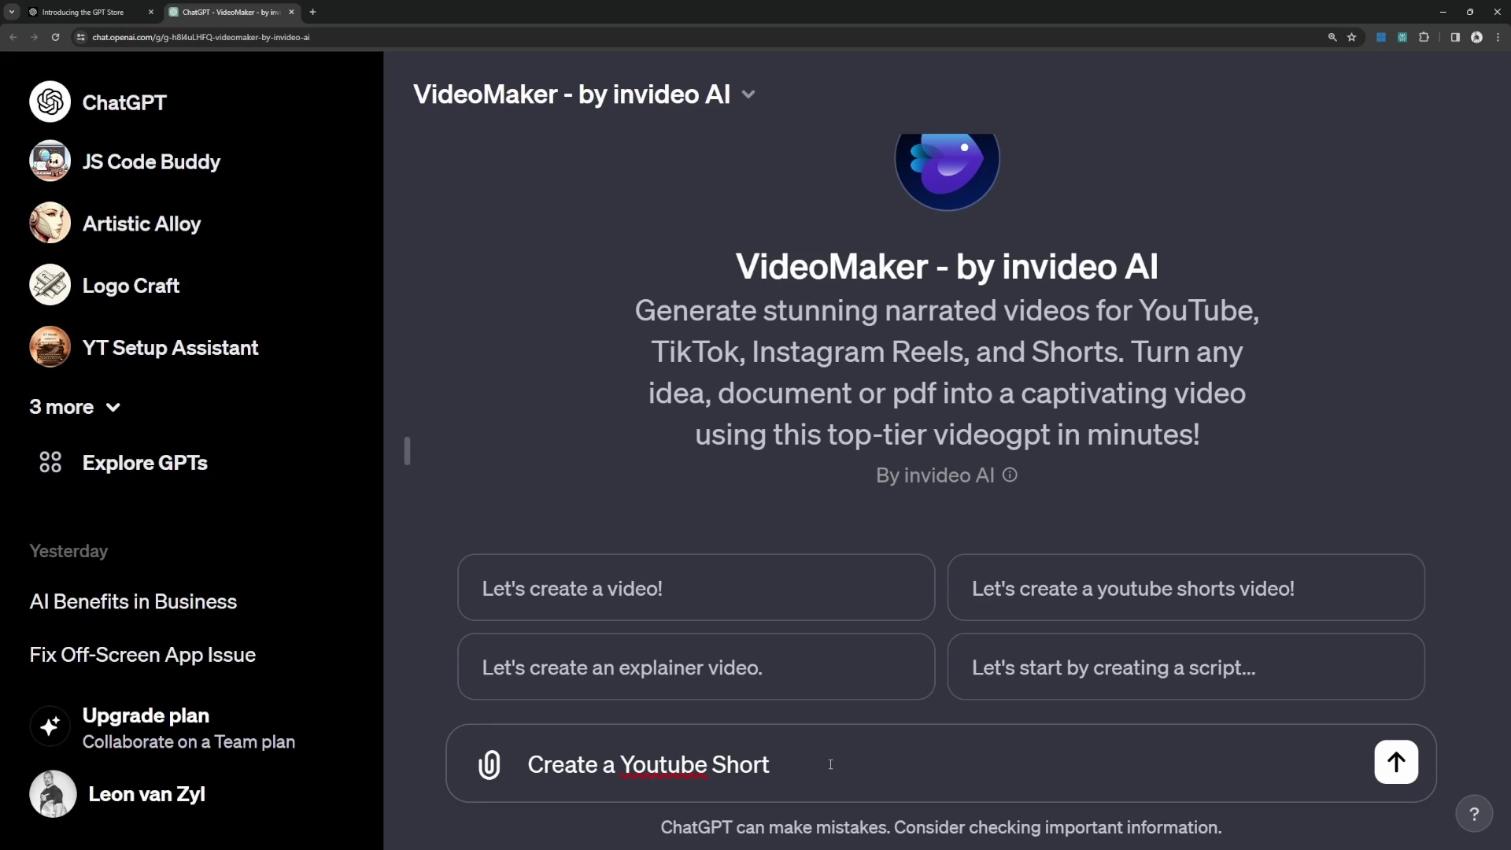
text( that is 40 seconds long)
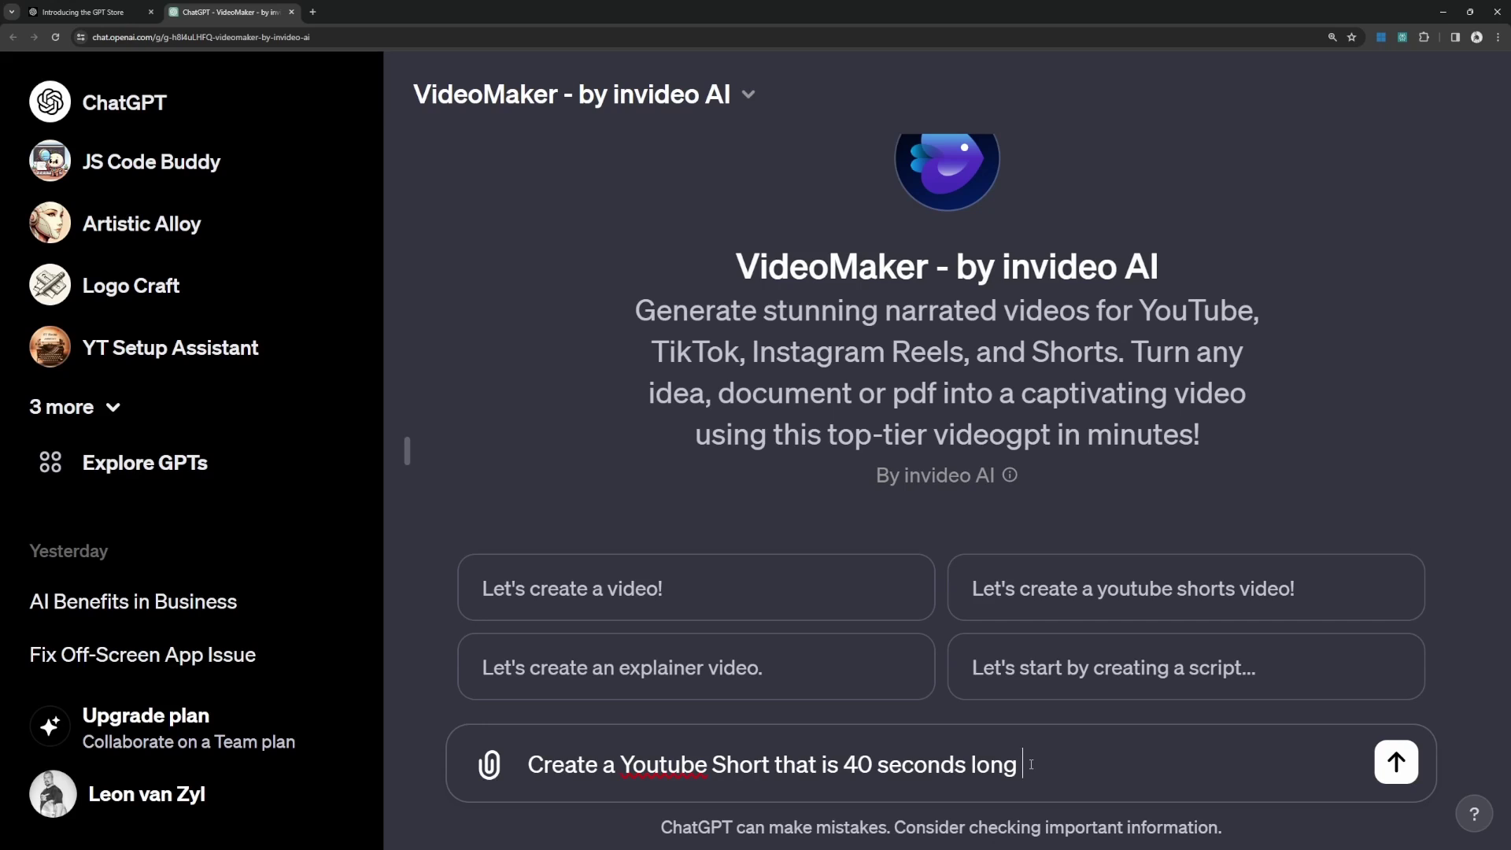
text(about the benefits of integrating AI automation in businesses.)
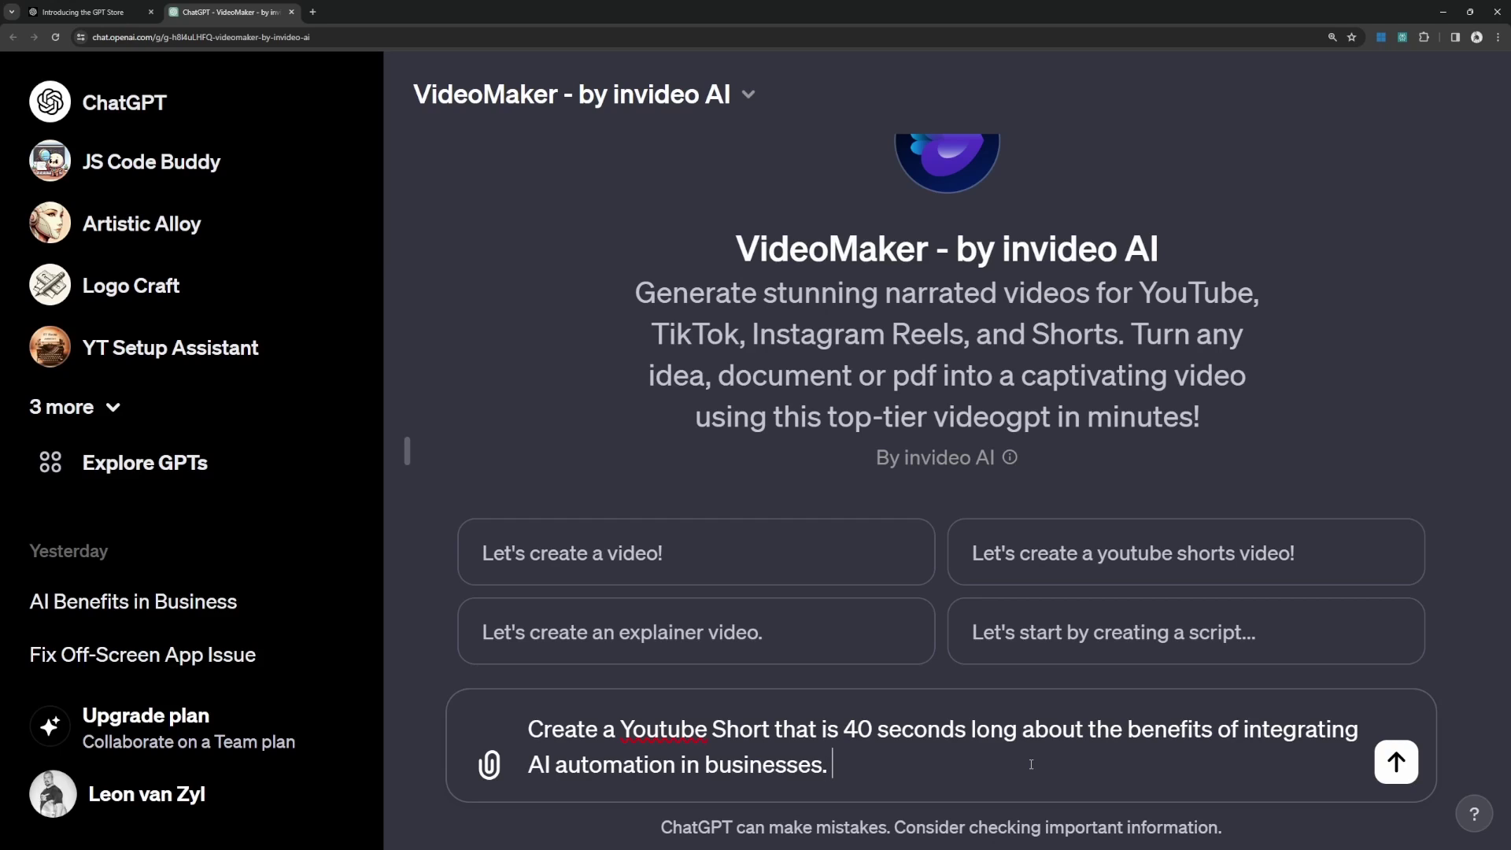
text(The style )
text(should be entertaining)
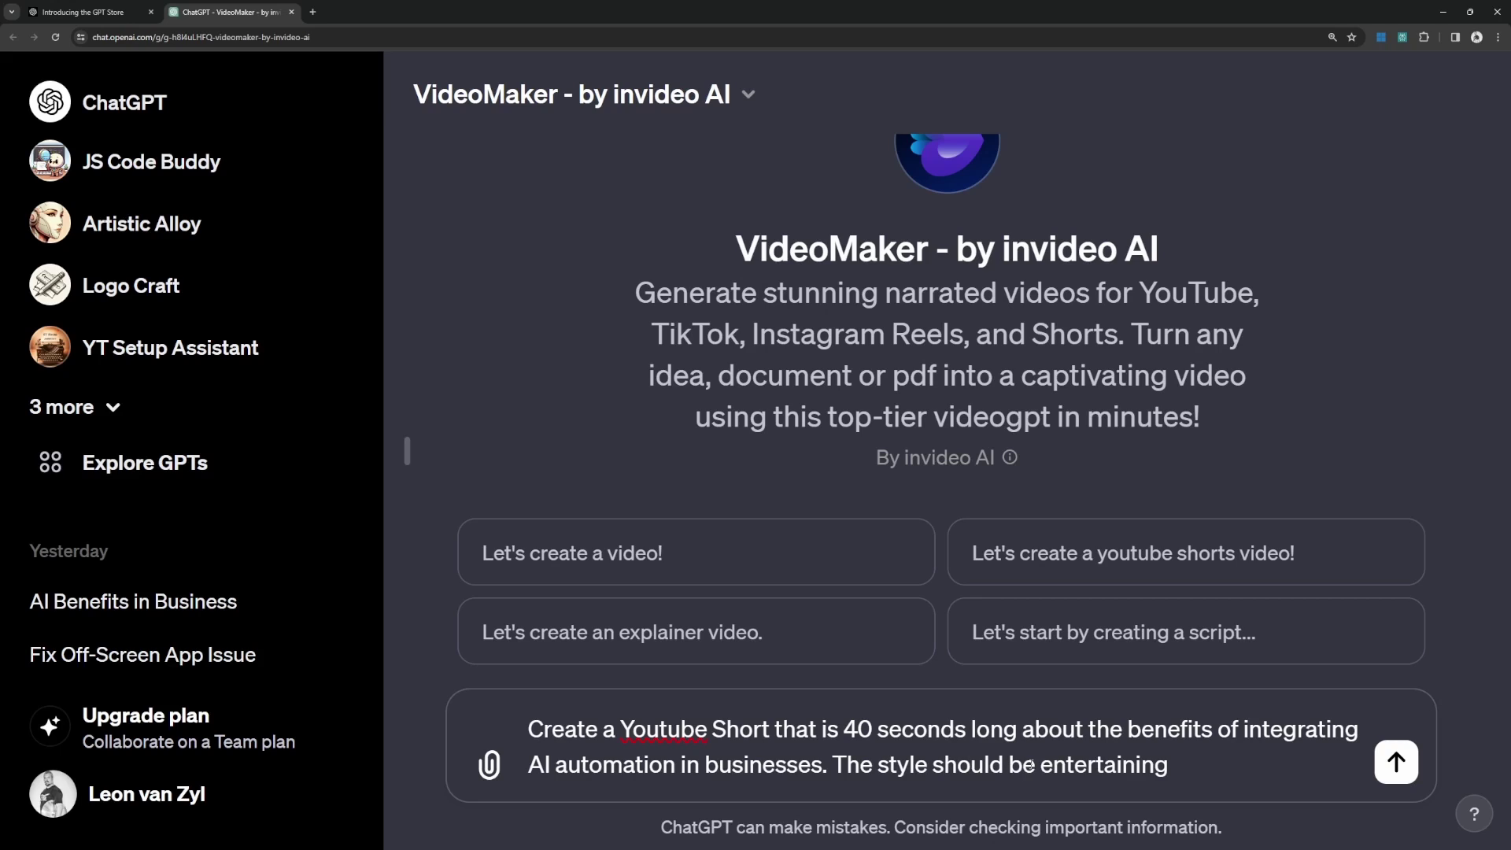
text(, with modern lofi background music.)
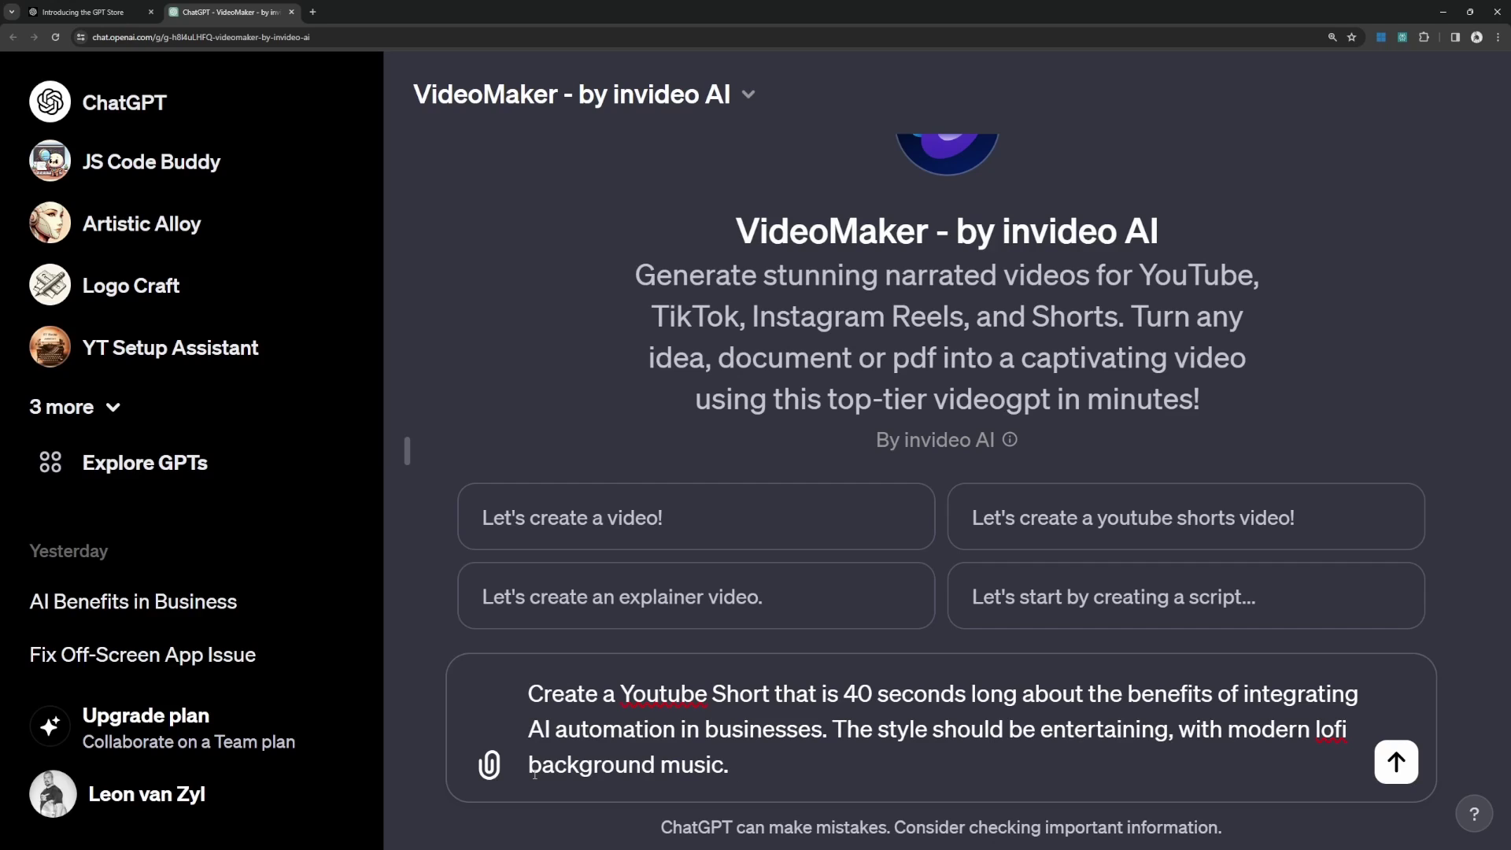
text(The voiceover should be a female voice.)
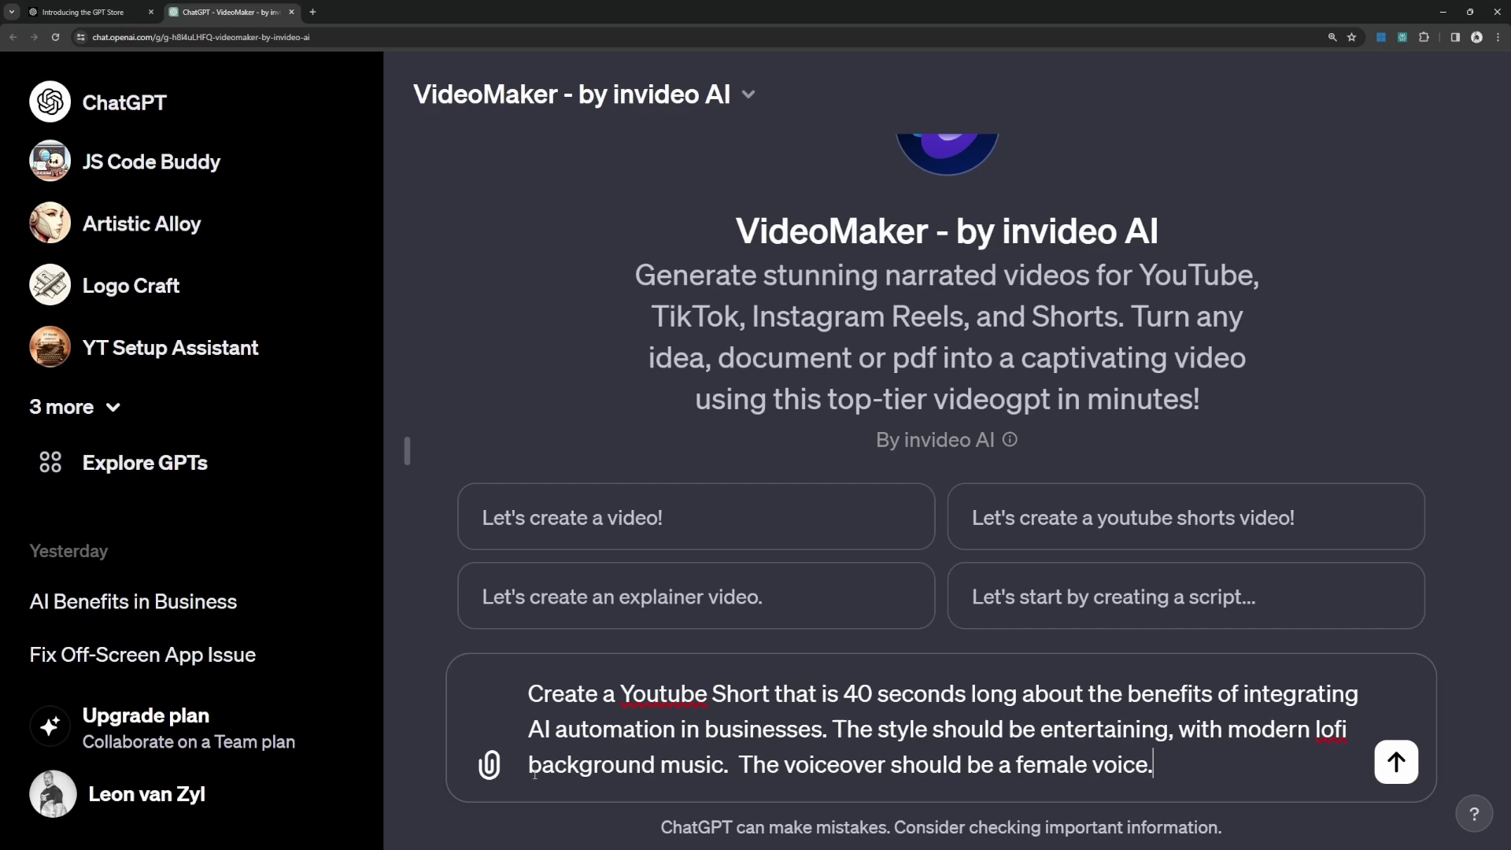
Send the 40-second YouTube Short request on AI automation benefits to VideoMaker
key(Return)
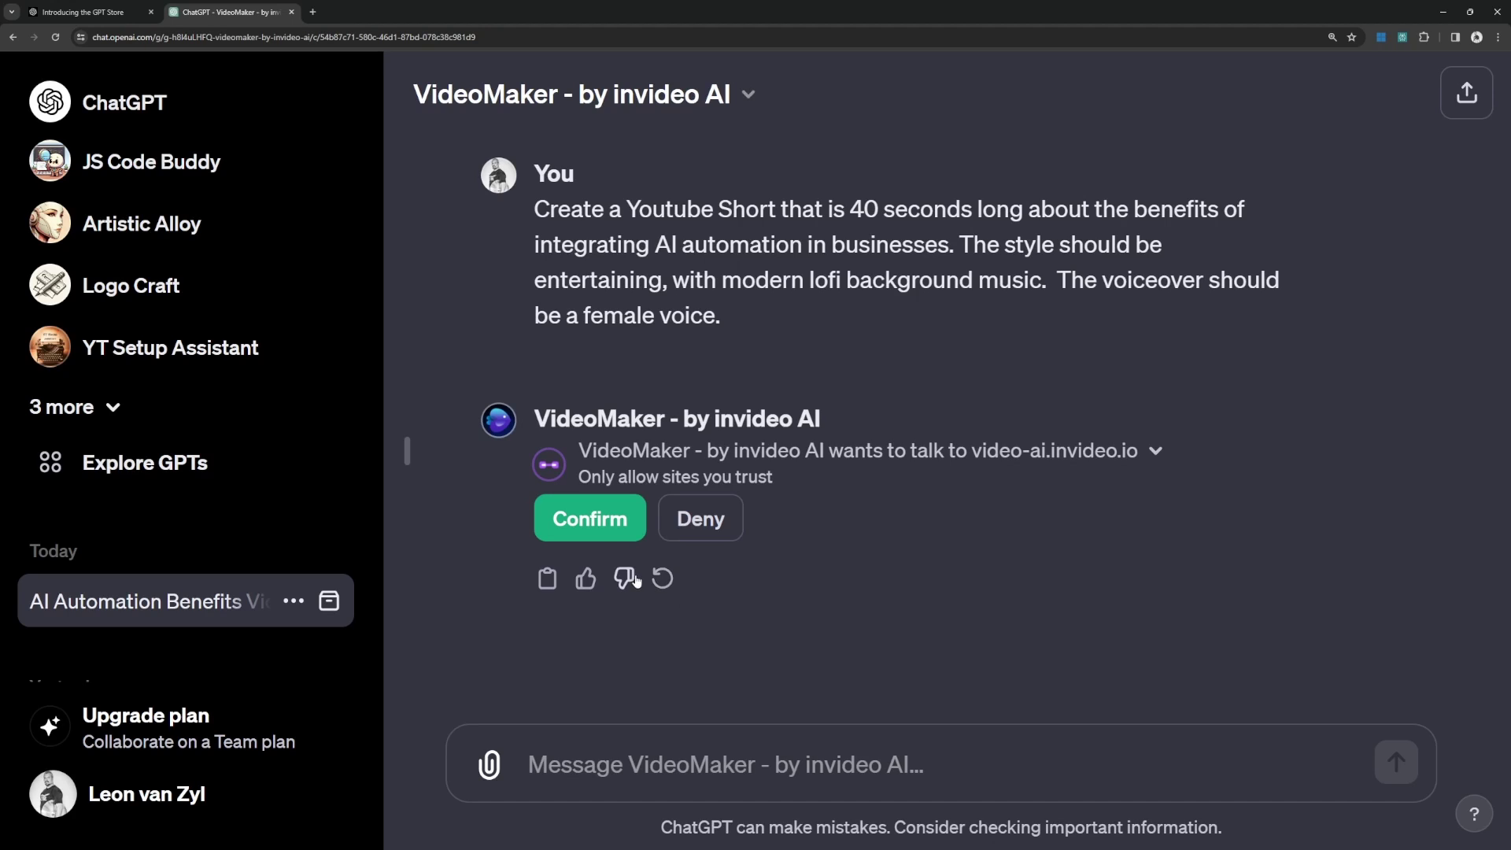
Allow VideoMaker to contact invideo and launch 'Transforming Business with AI Automation' in invideo AI
click(595, 535)
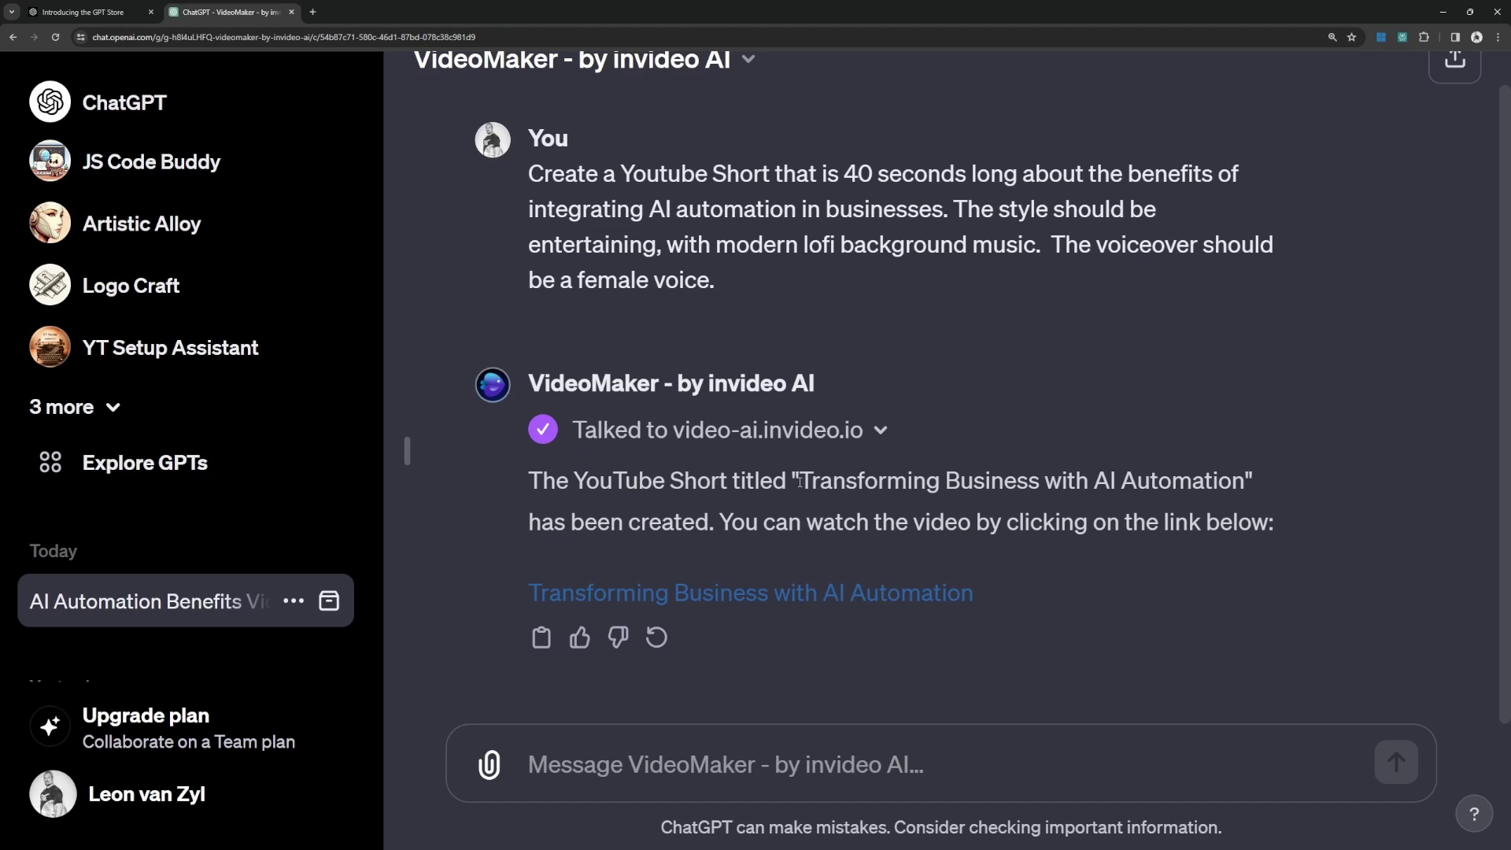
drag(800, 481, 1248, 484)
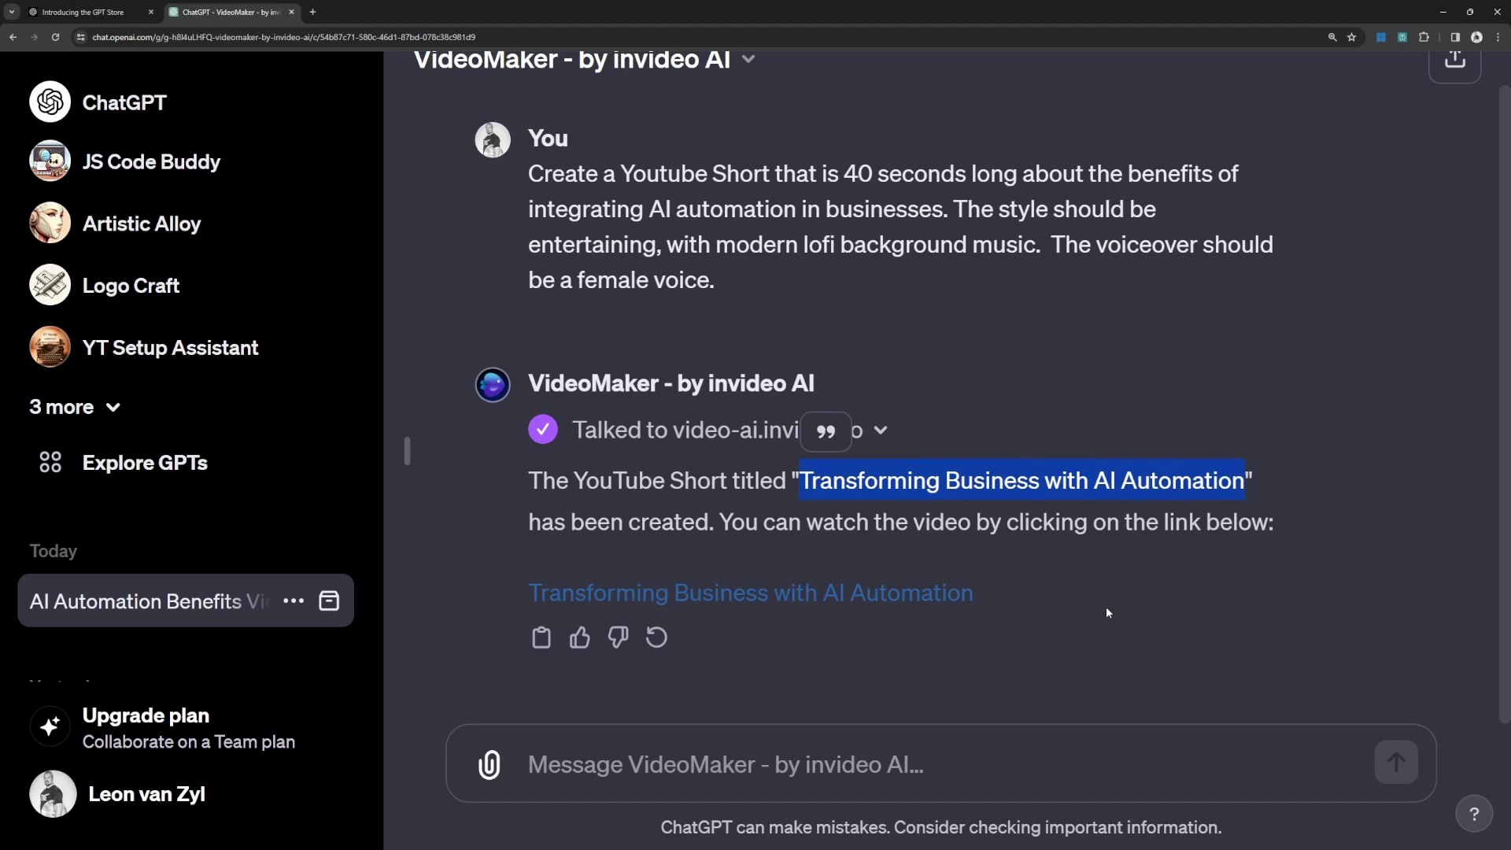
click(884, 593)
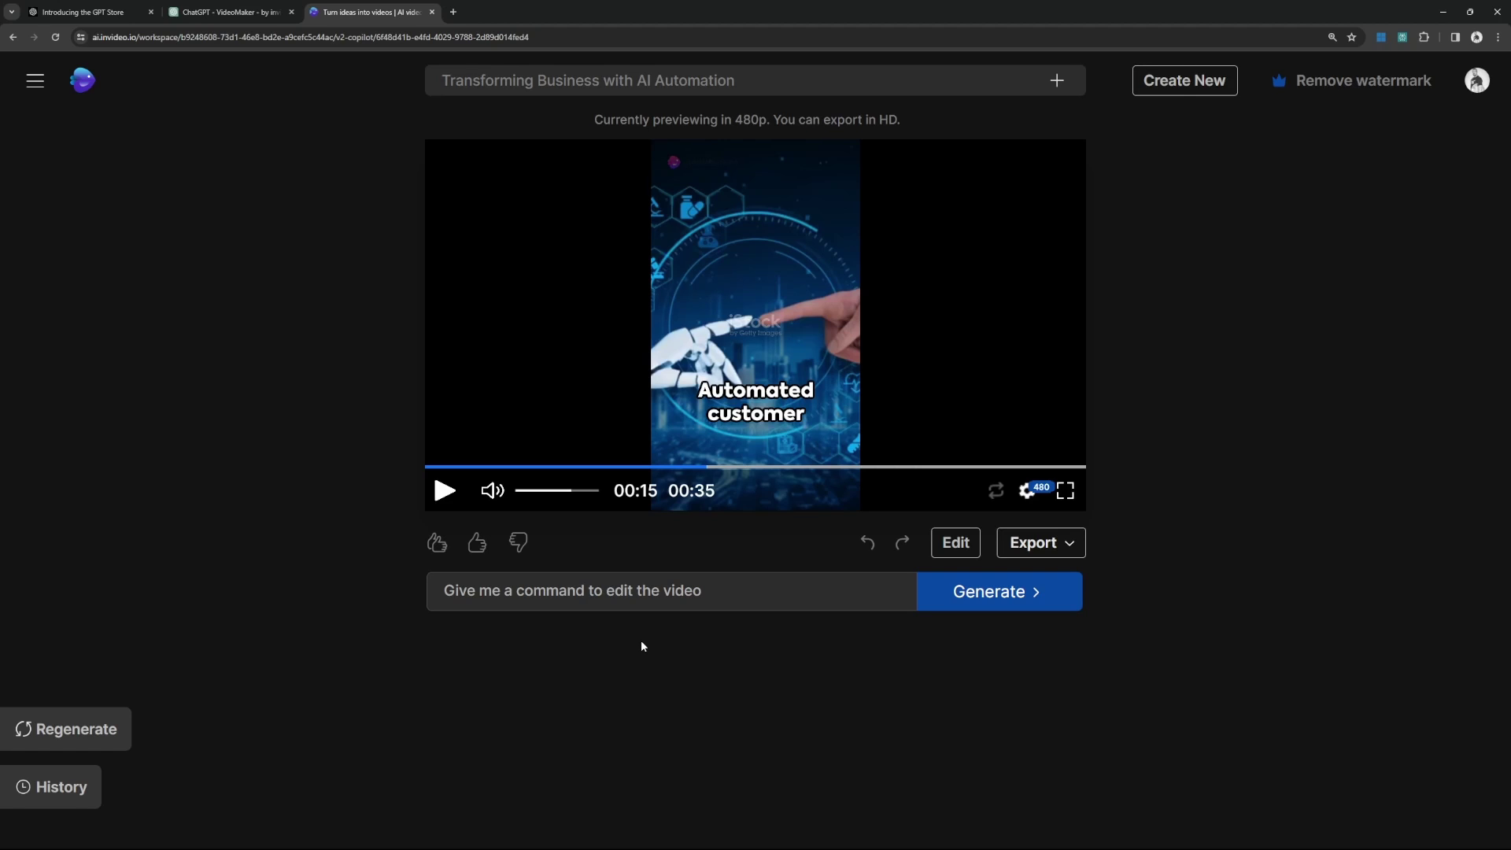
Enter the edit command for a British male voiceover and a subscribe CTA at the end
click(645, 594)
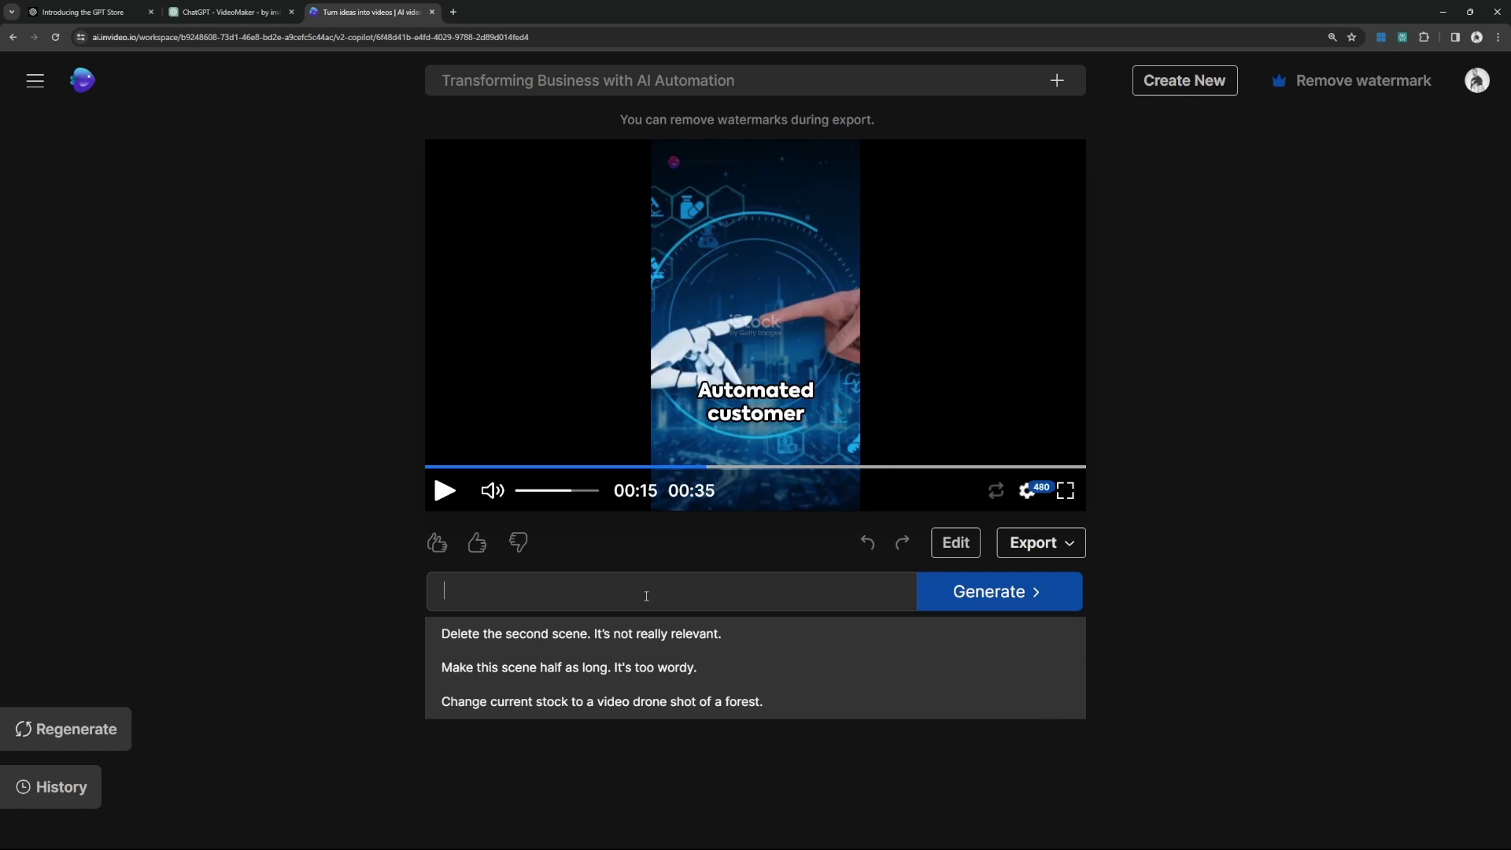
text(Change the VO to a British male voice)
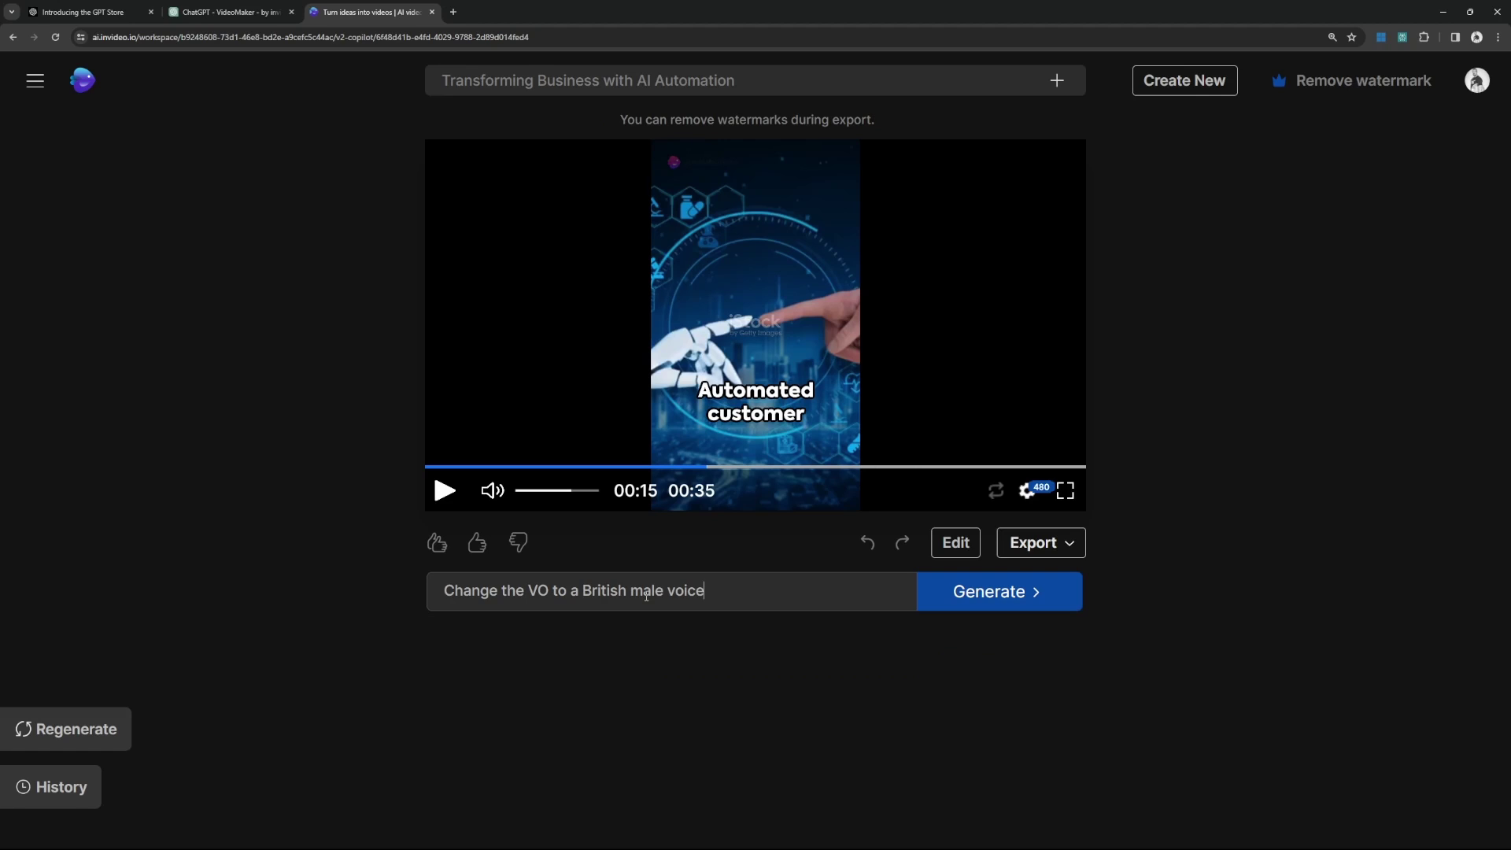
text( and add a CTA at the end of the video to subscribe.)
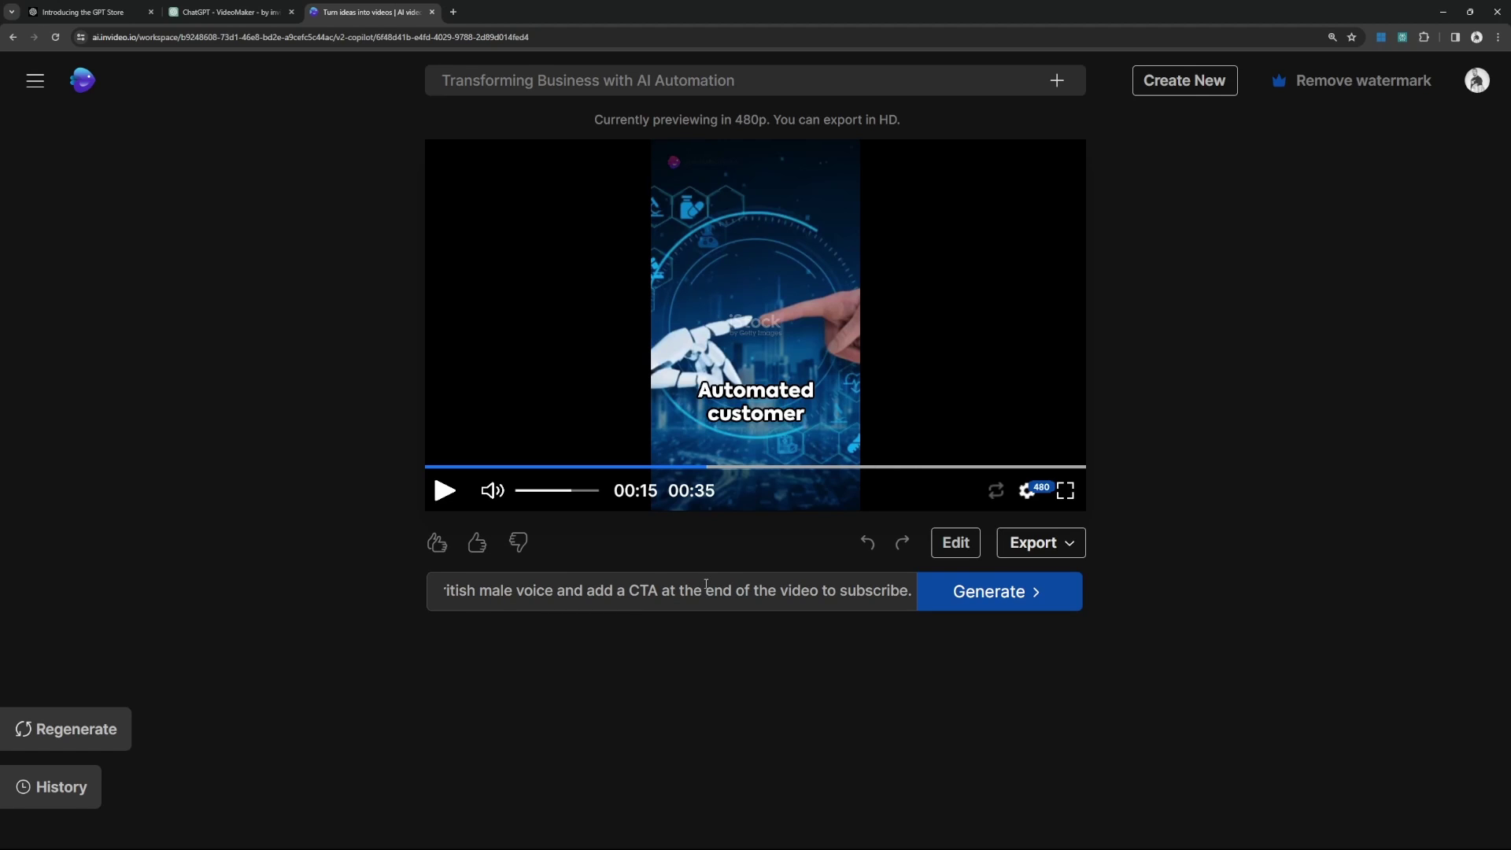
drag(587, 591, 802, 593)
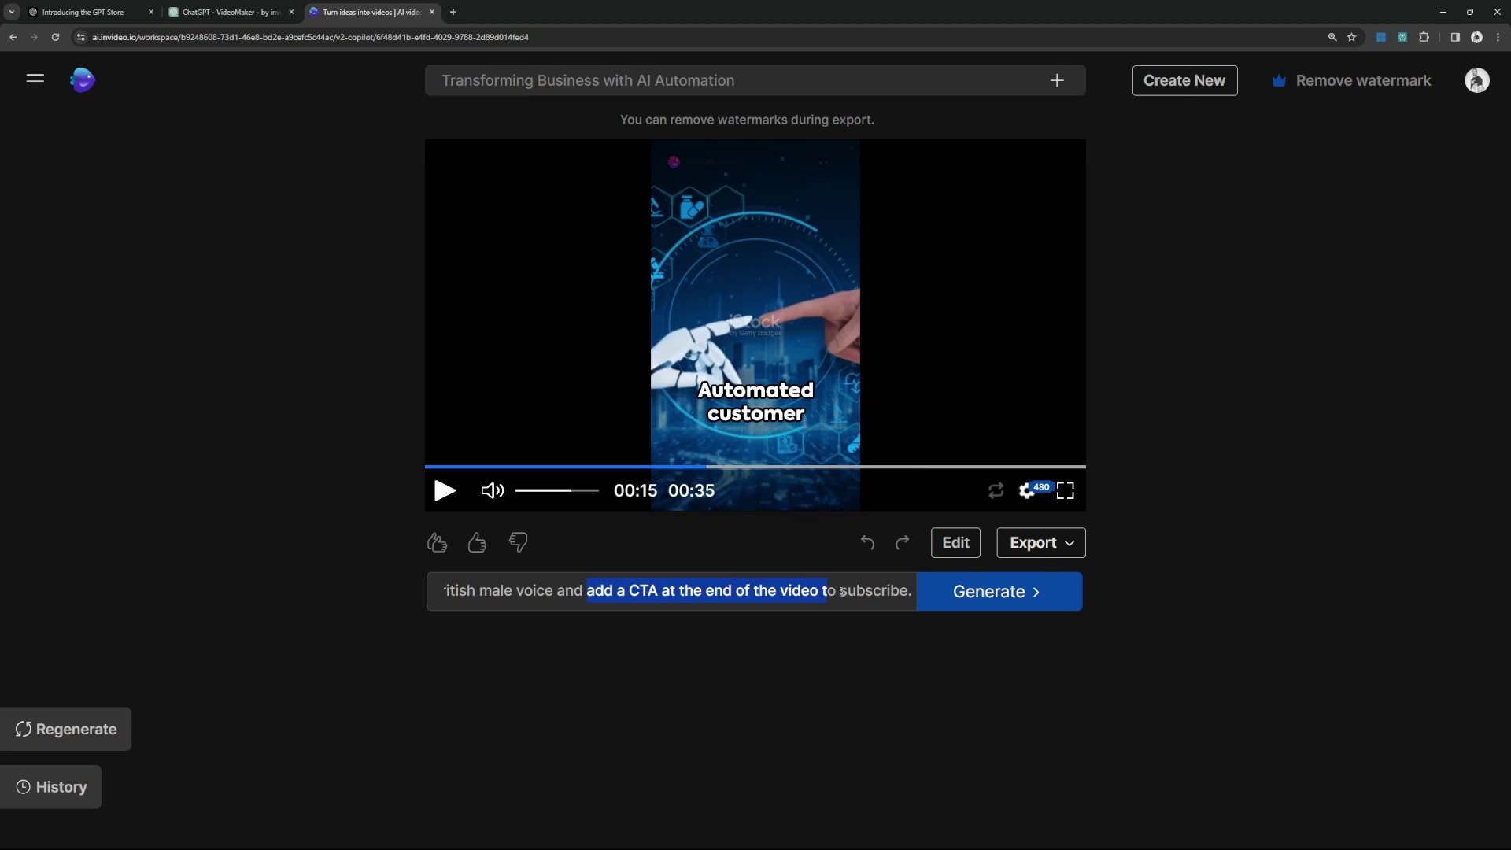
drag(801, 593, 832, 629)
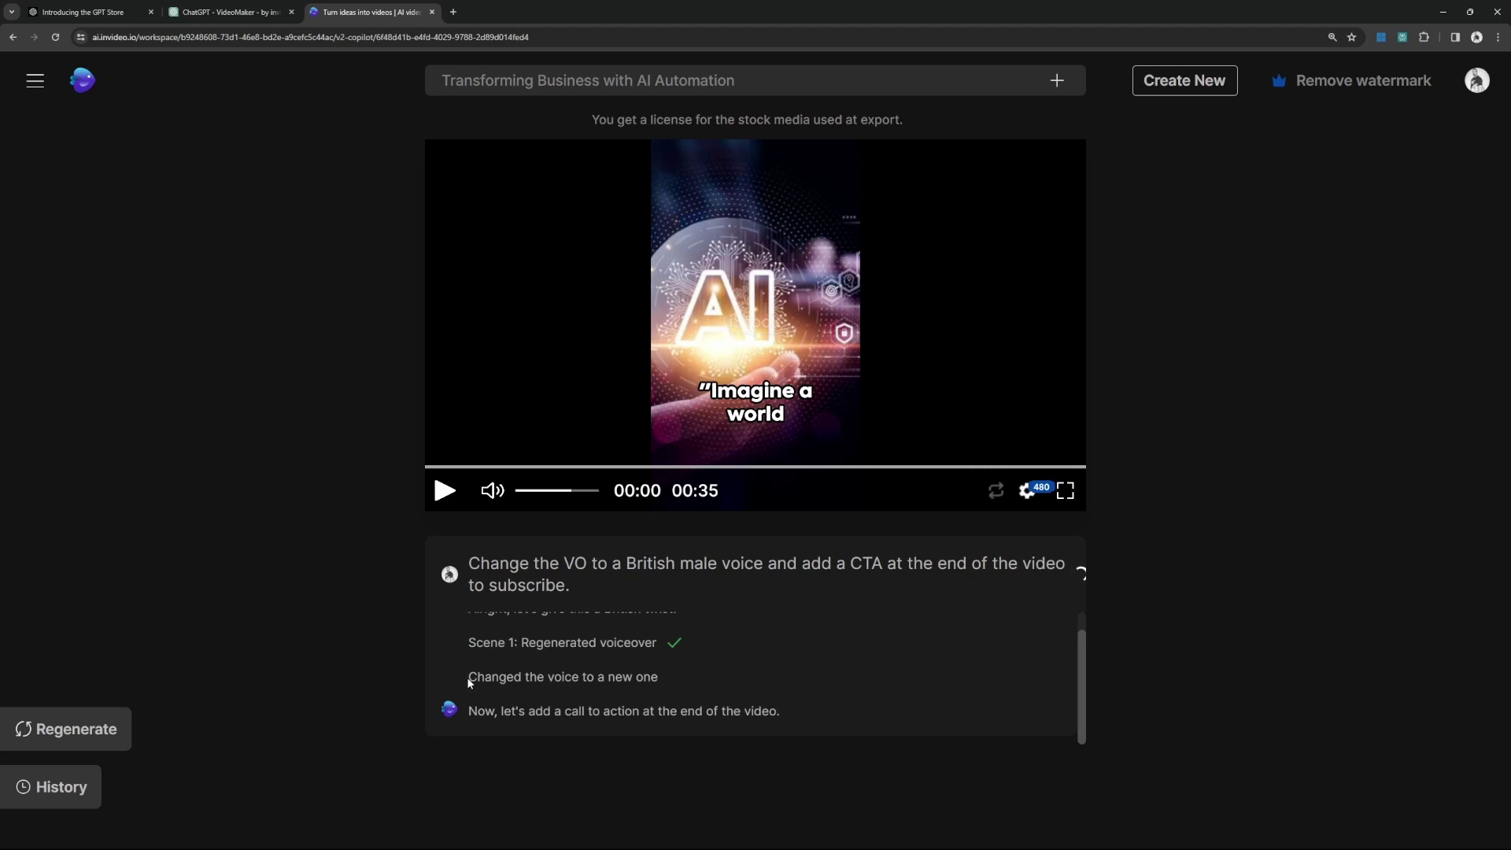
Follow the regeneration progress lines for the voice change and the call-to-action
drag(468, 681, 550, 680)
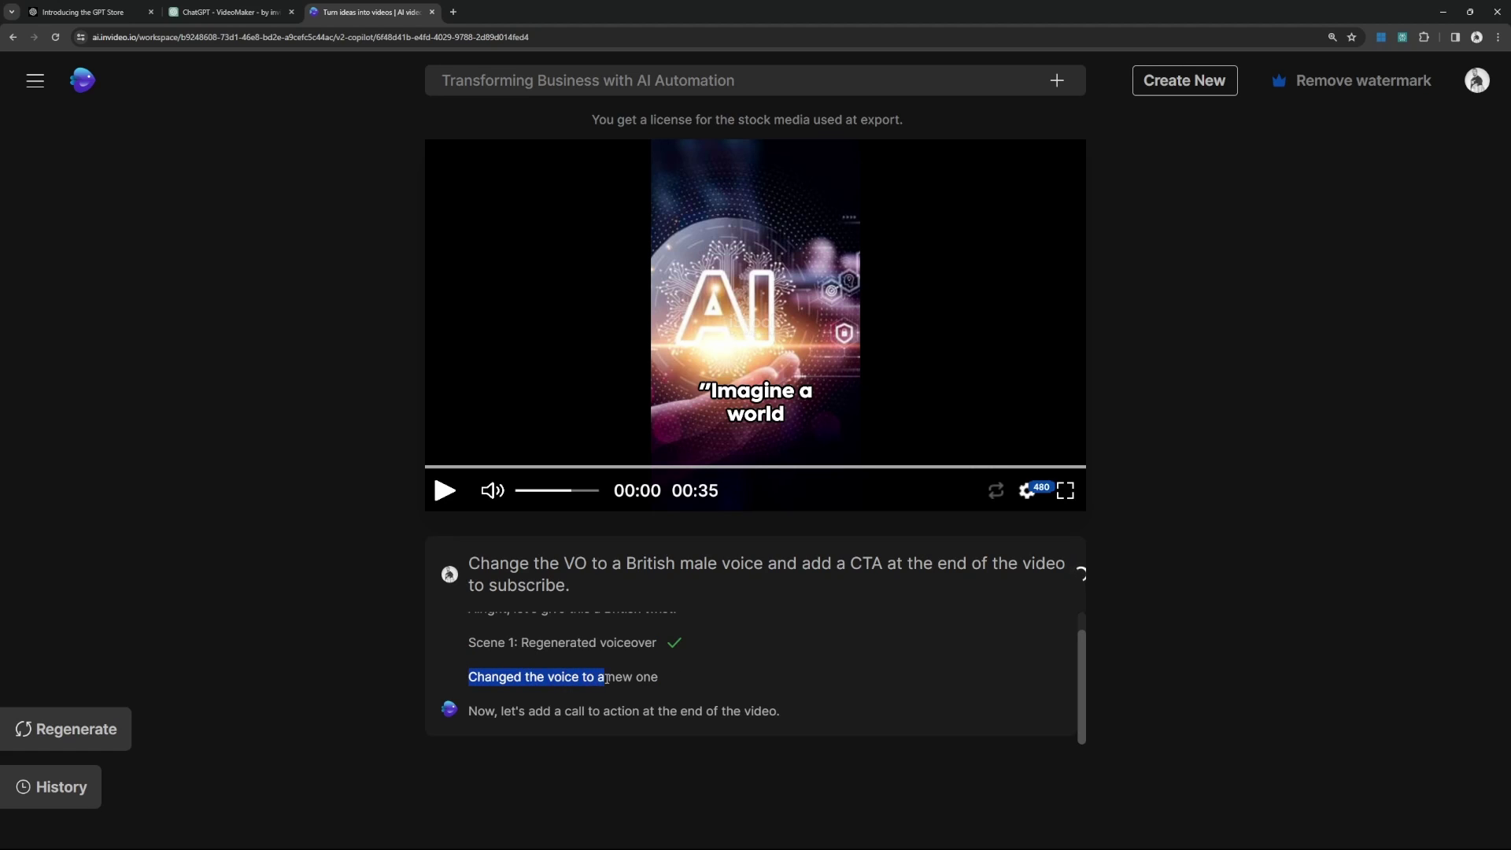
drag(606, 679, 660, 679)
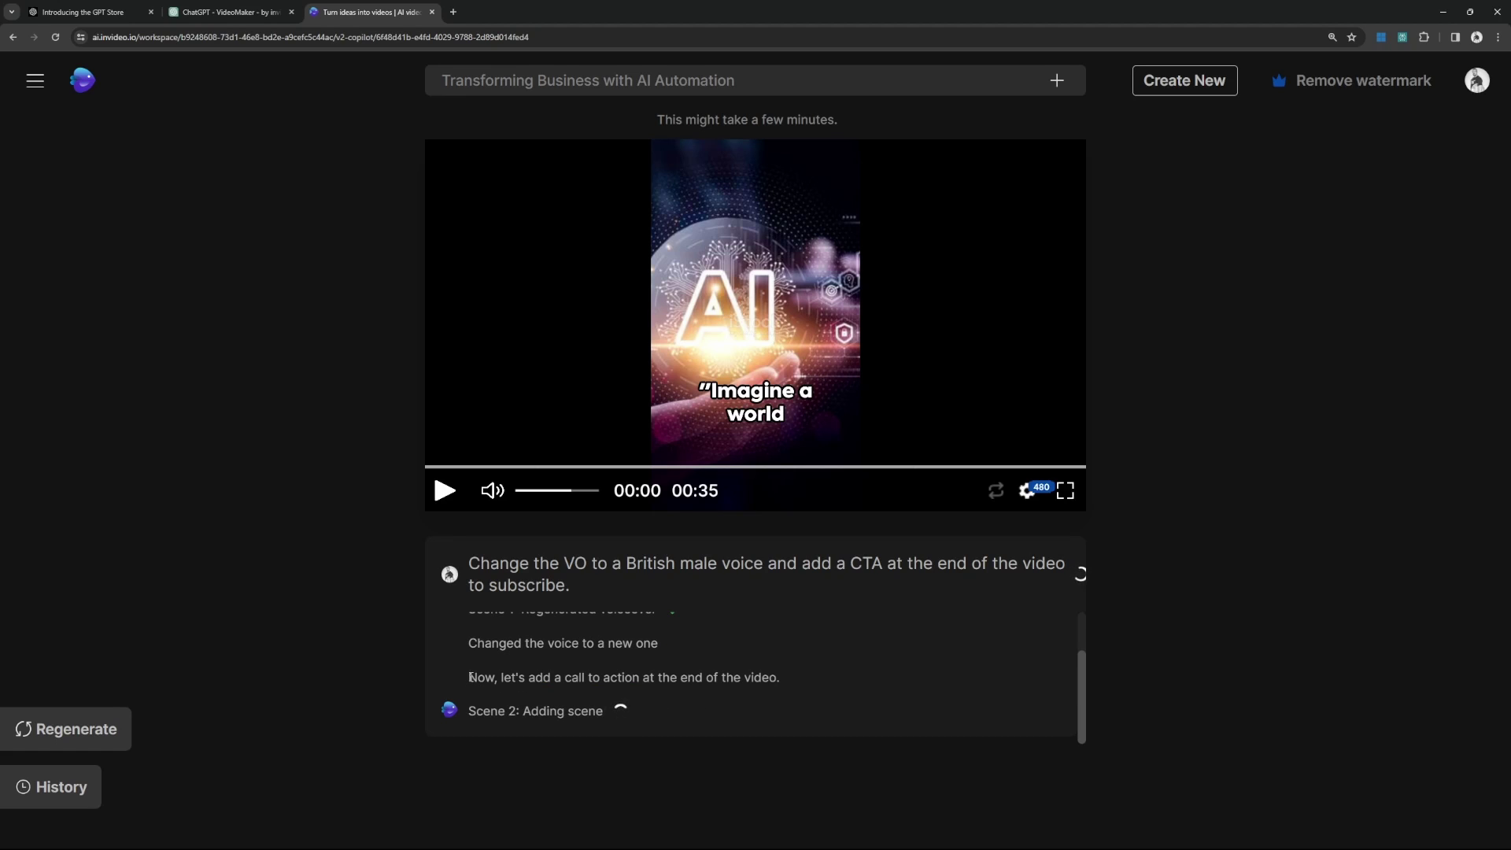
drag(470, 677, 783, 685)
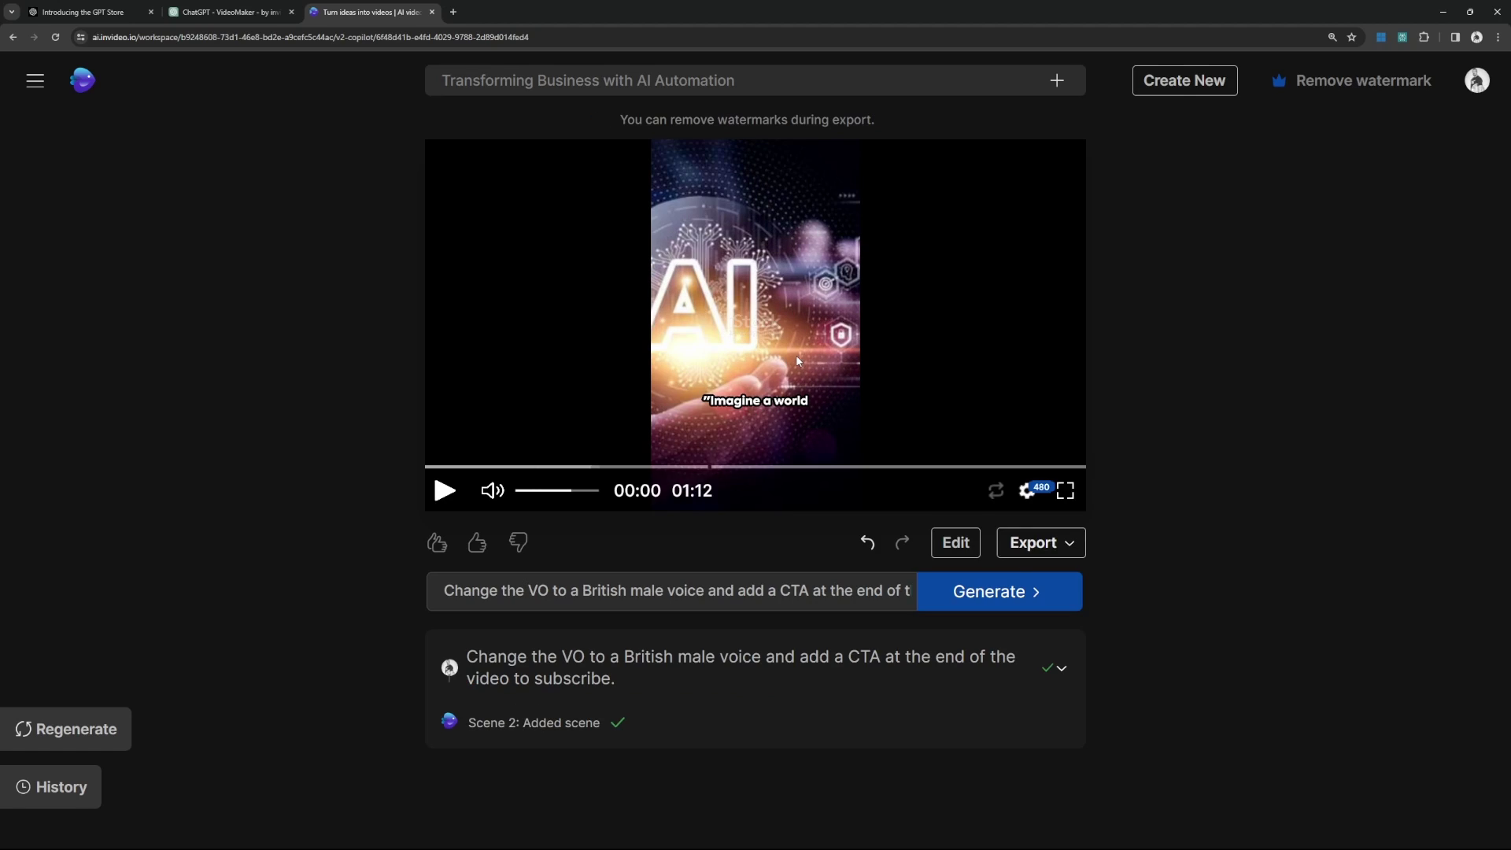
Watch the regenerated video full screen to its closing CTA and enter the media editor
click(1065, 491)
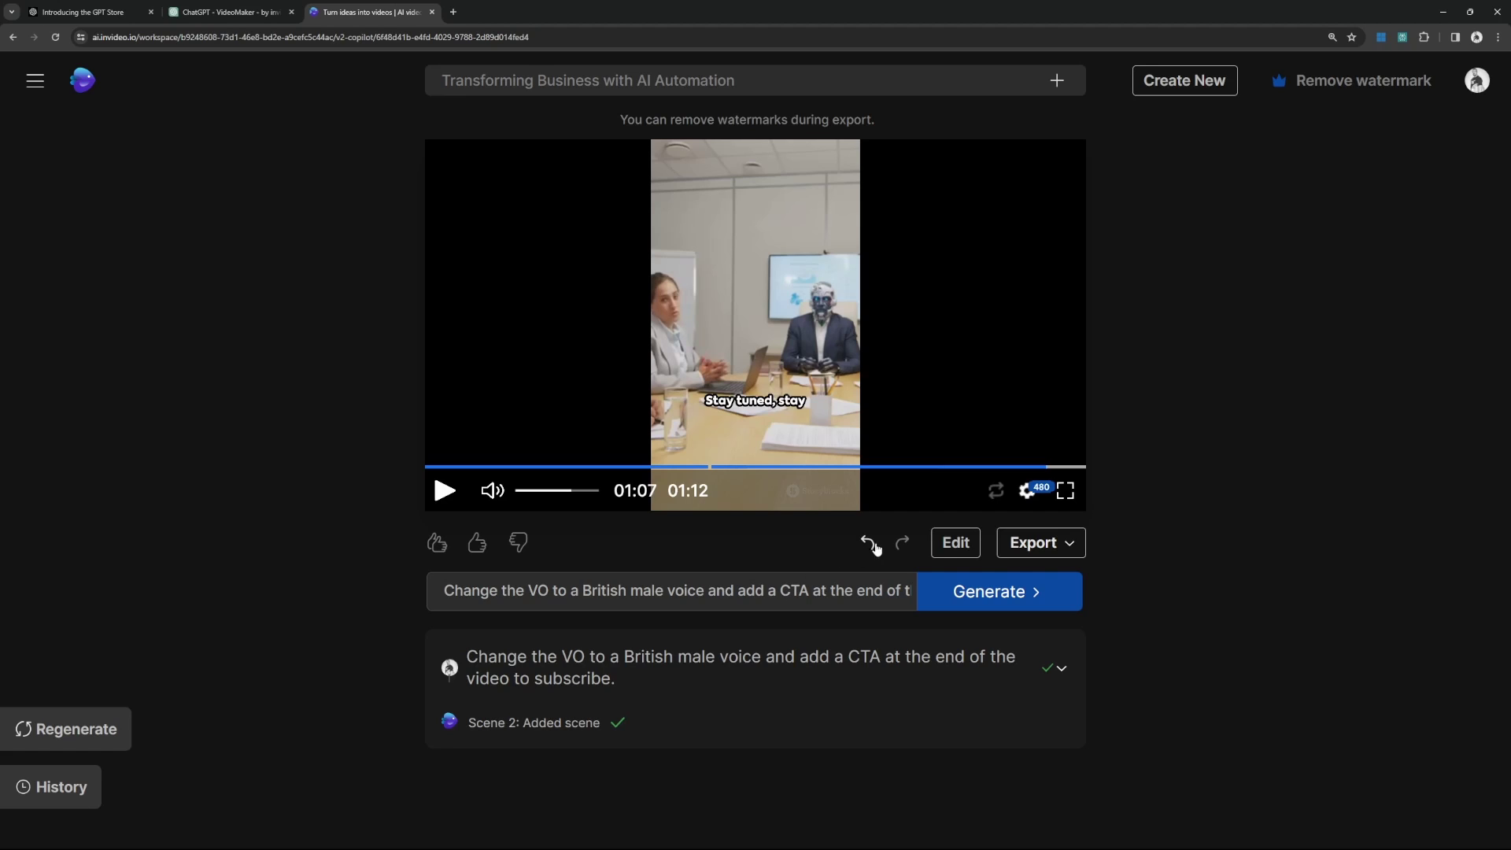
click(957, 541)
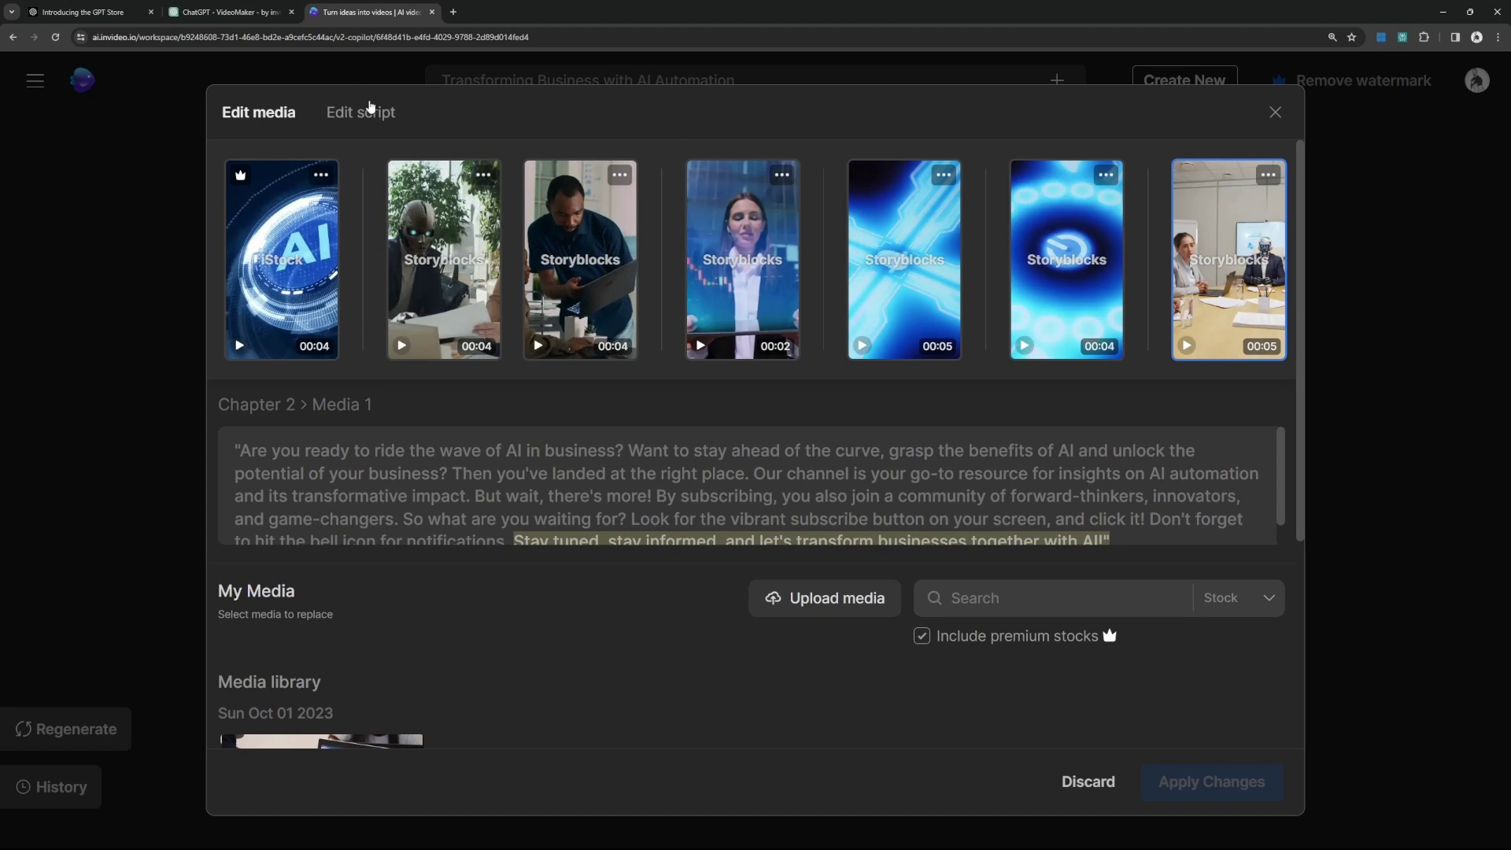
Swap chapter 2's opening AI clip for the laptop footage, apply it, and view watermark-removal plans
click(364, 113)
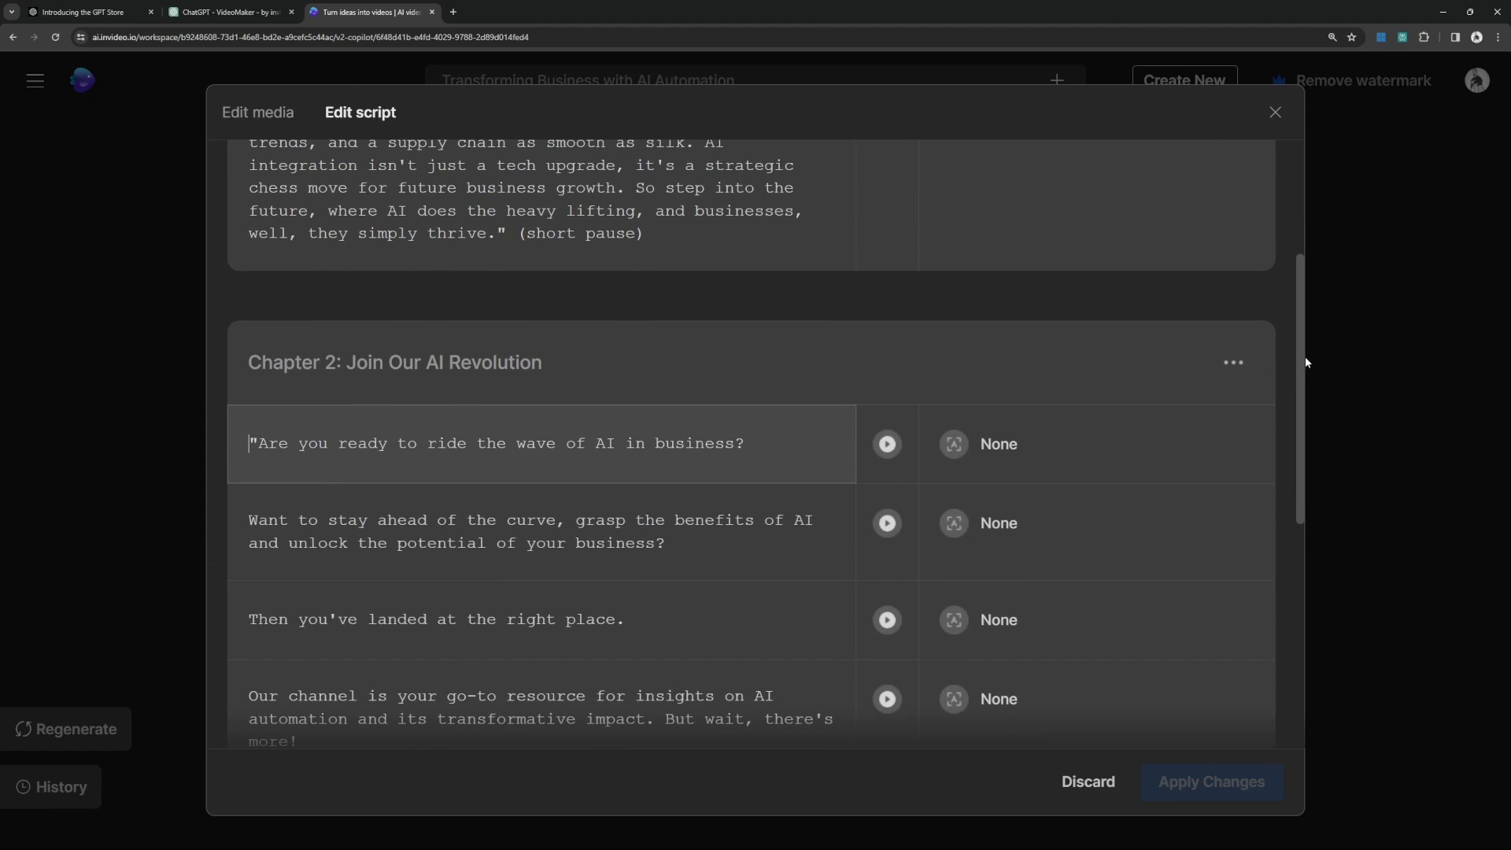
drag(1303, 363, 1320, 607)
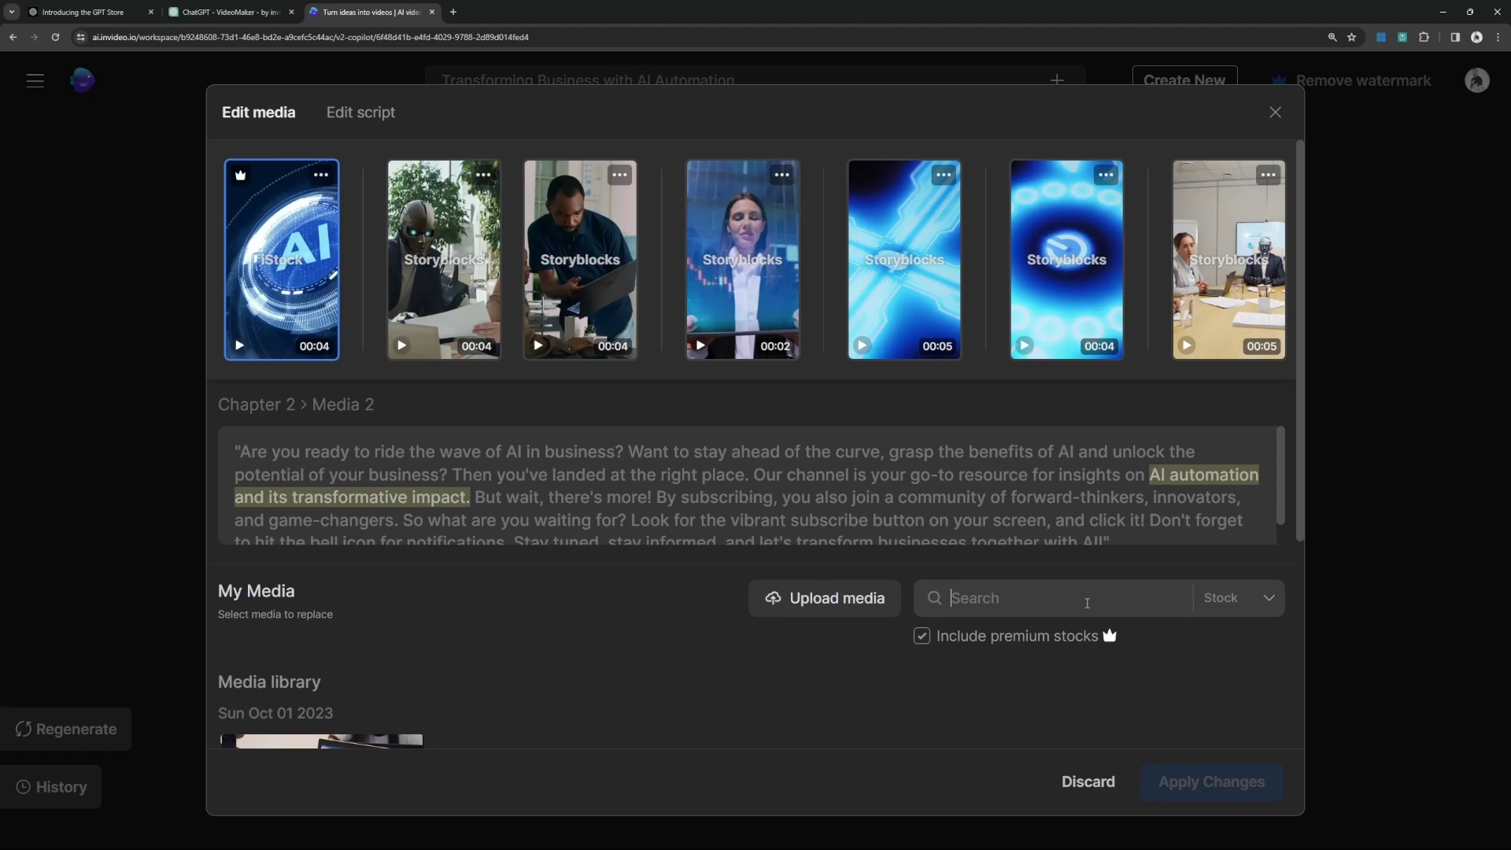
mouse_move(281, 258)
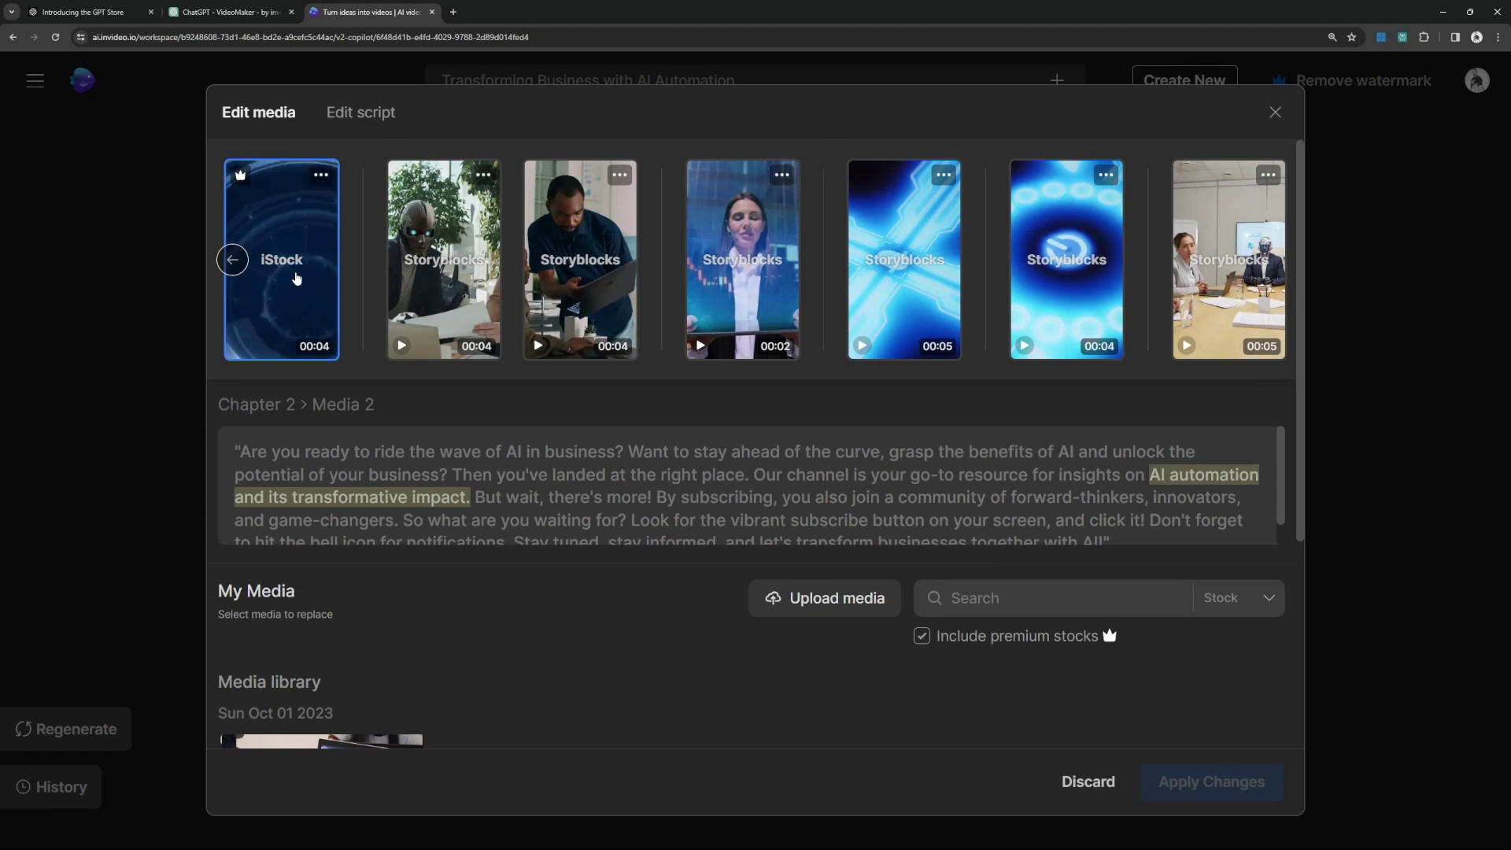
scroll(319, 661, down, 1)
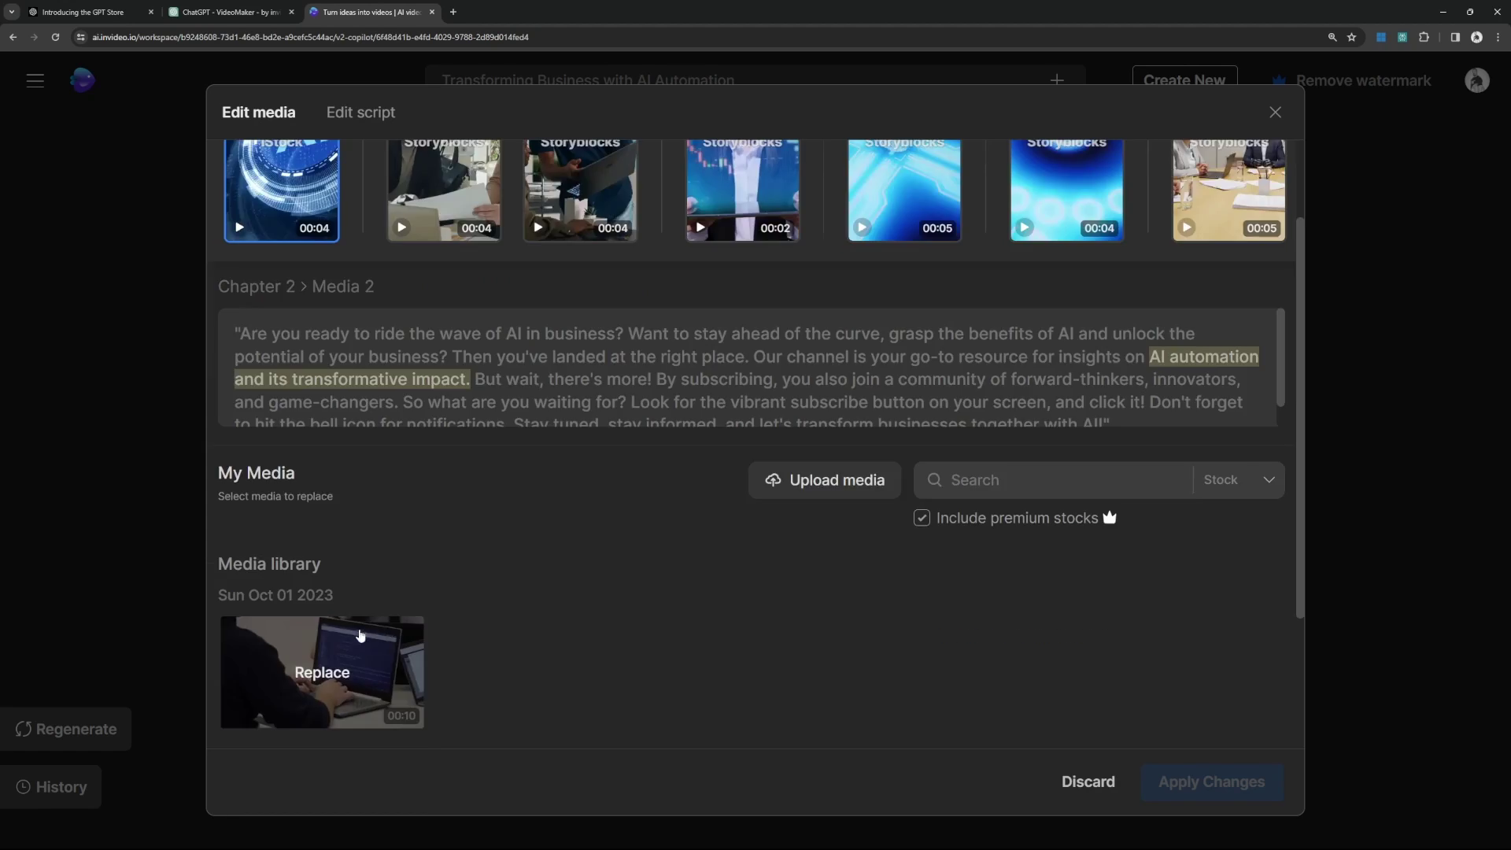
click(323, 673)
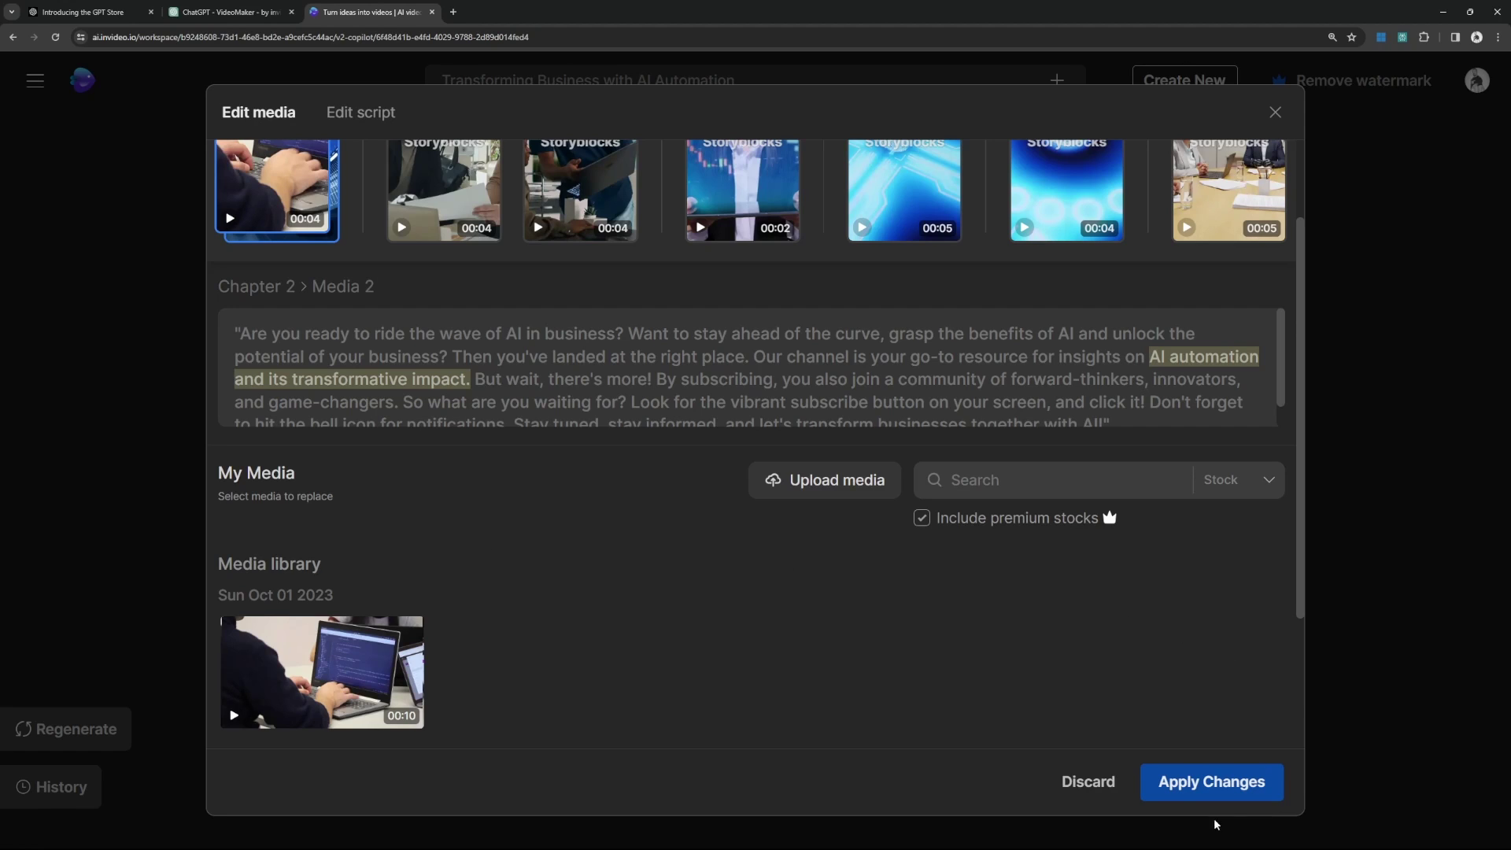
click(1235, 783)
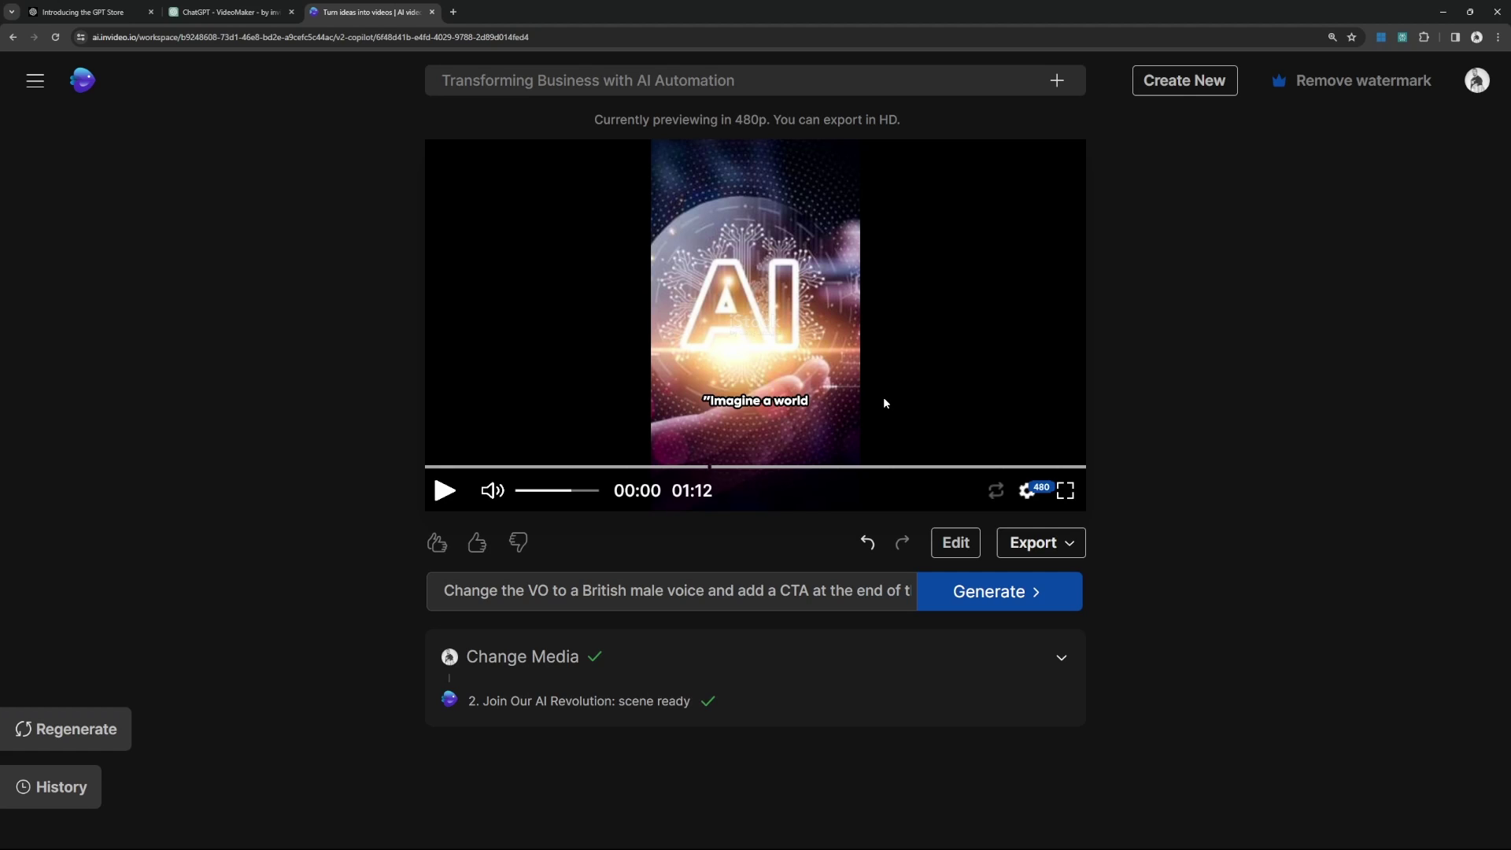
click(1355, 83)
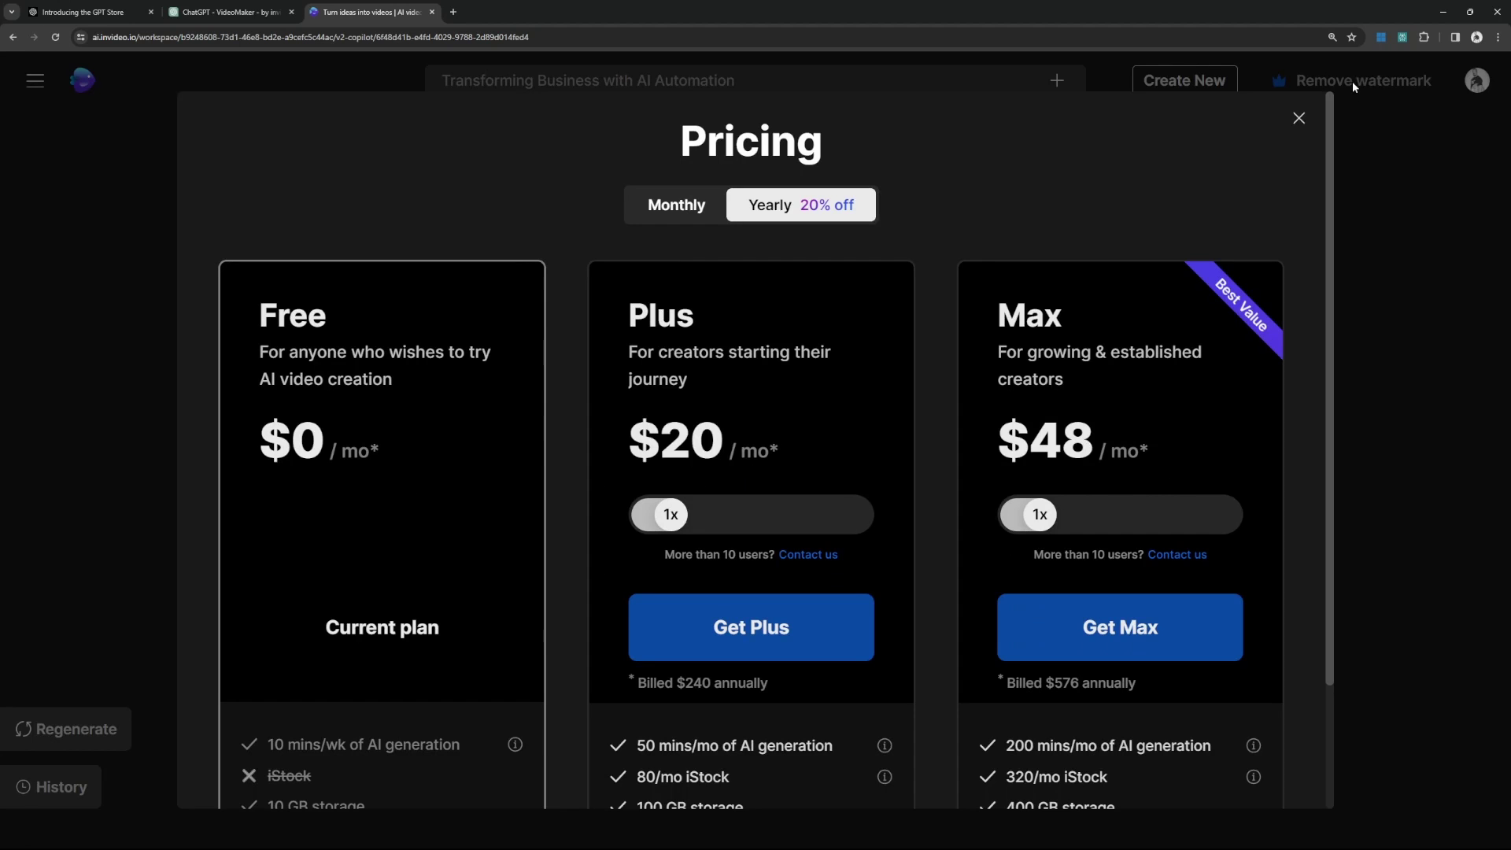